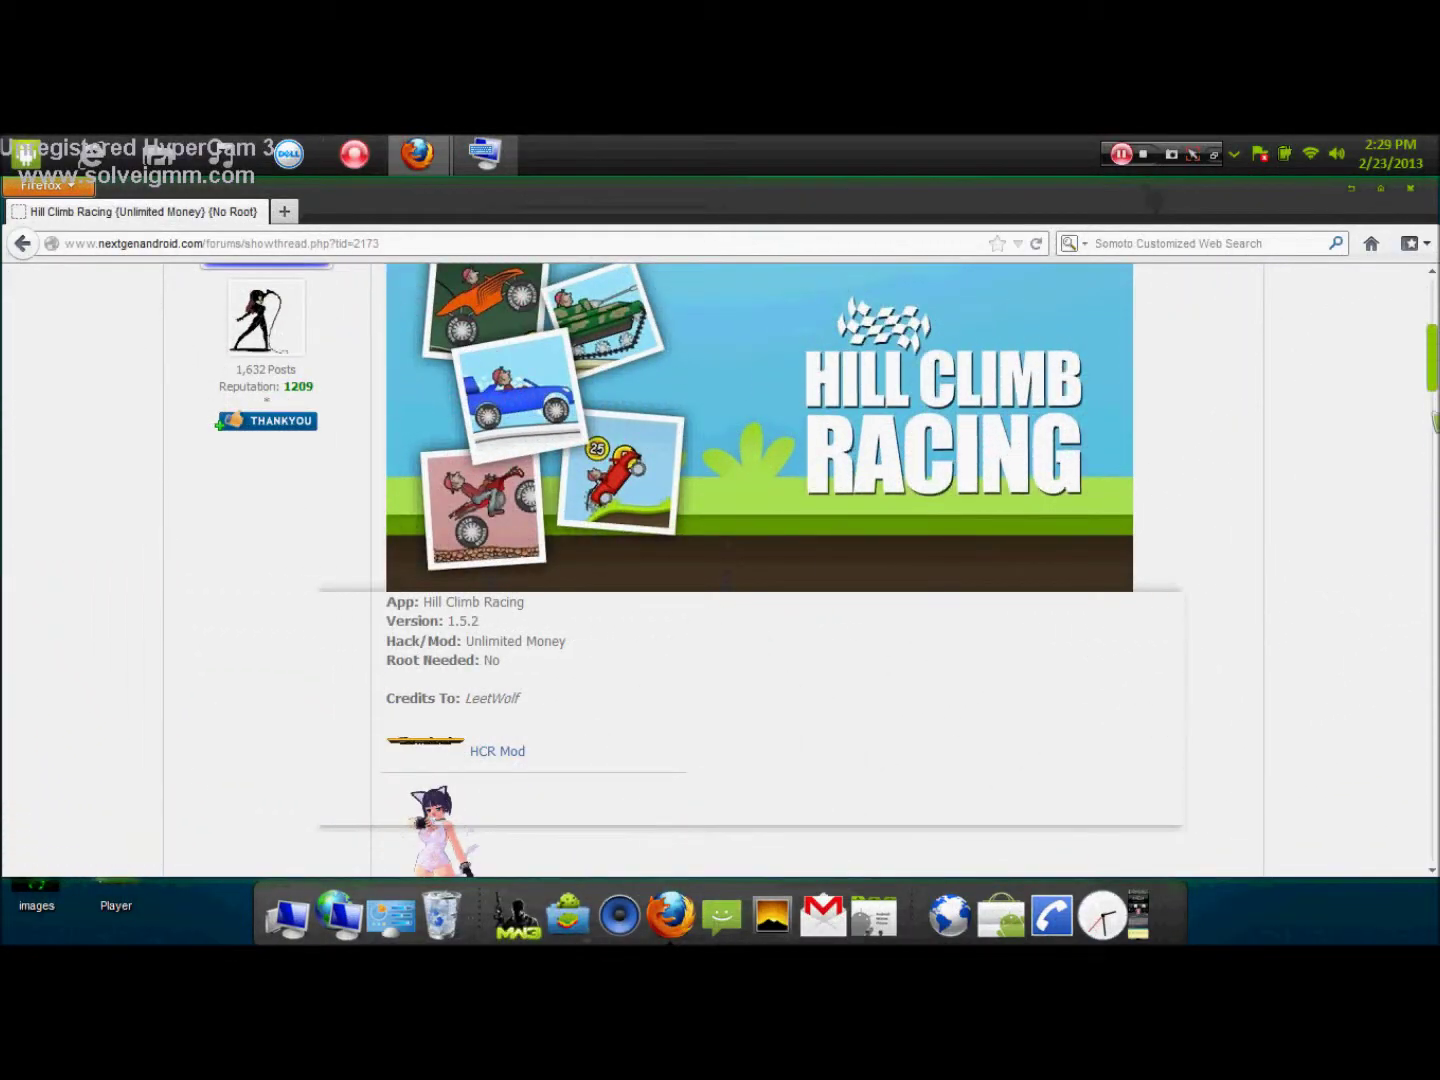
Give a thank-you to the author of the first post in the Hill Climb Racing {Unlimited Money} {No Root} thread
scroll(577, 368, up, 2)
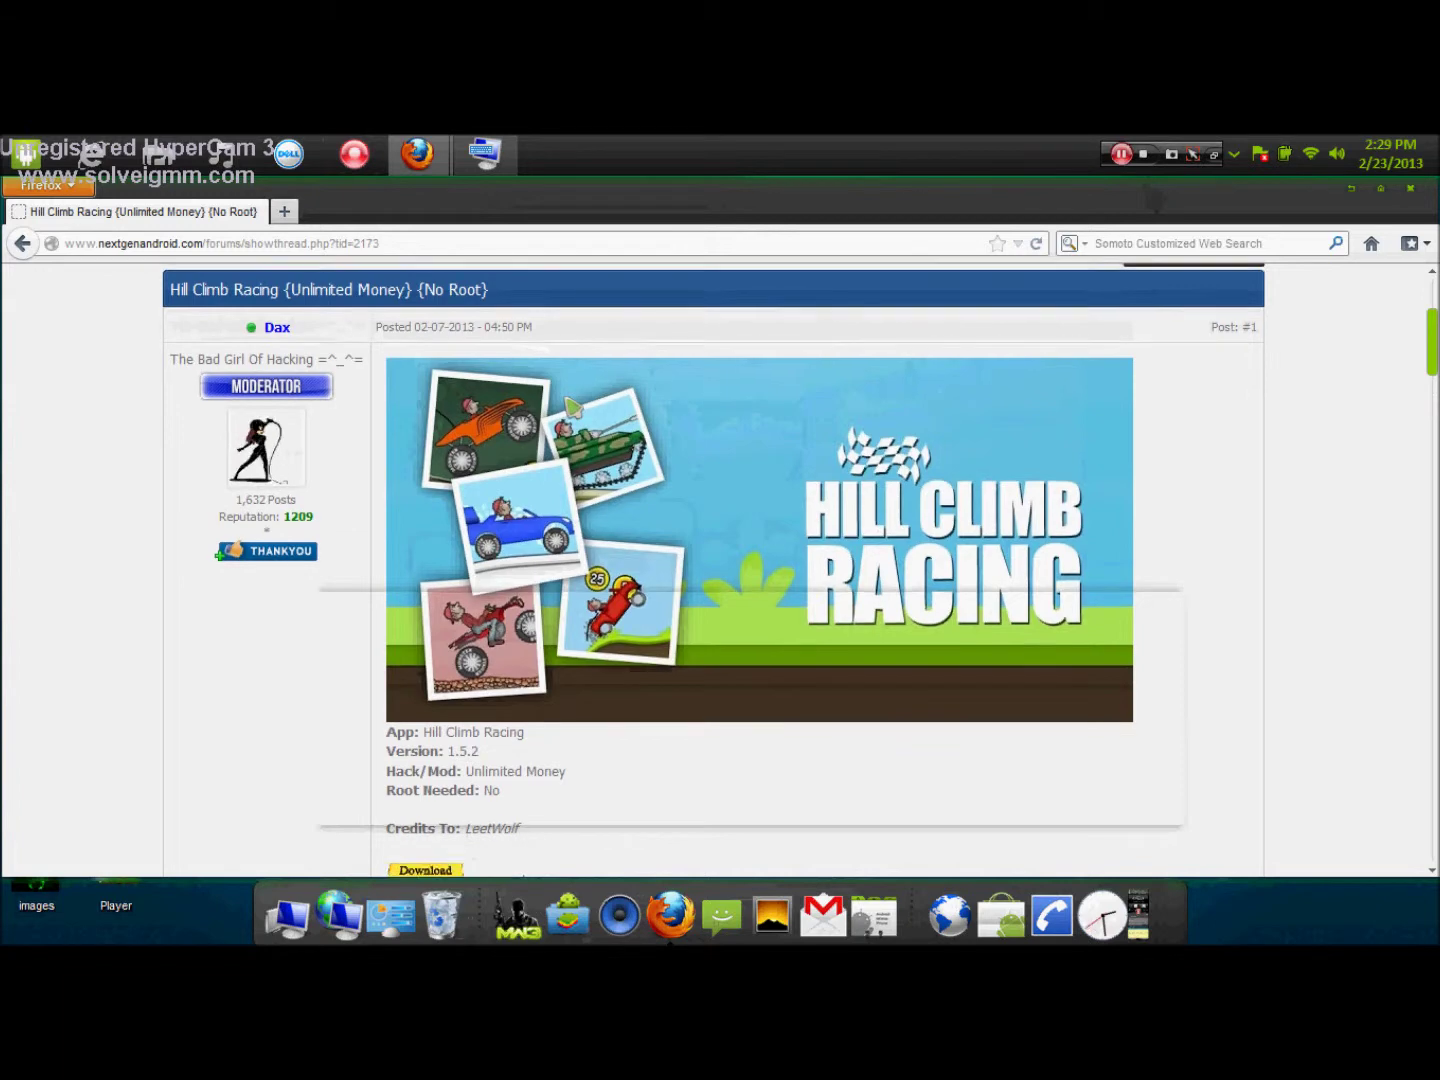
scroll(571, 385, up, 2)
scroll(550, 460, up, 2)
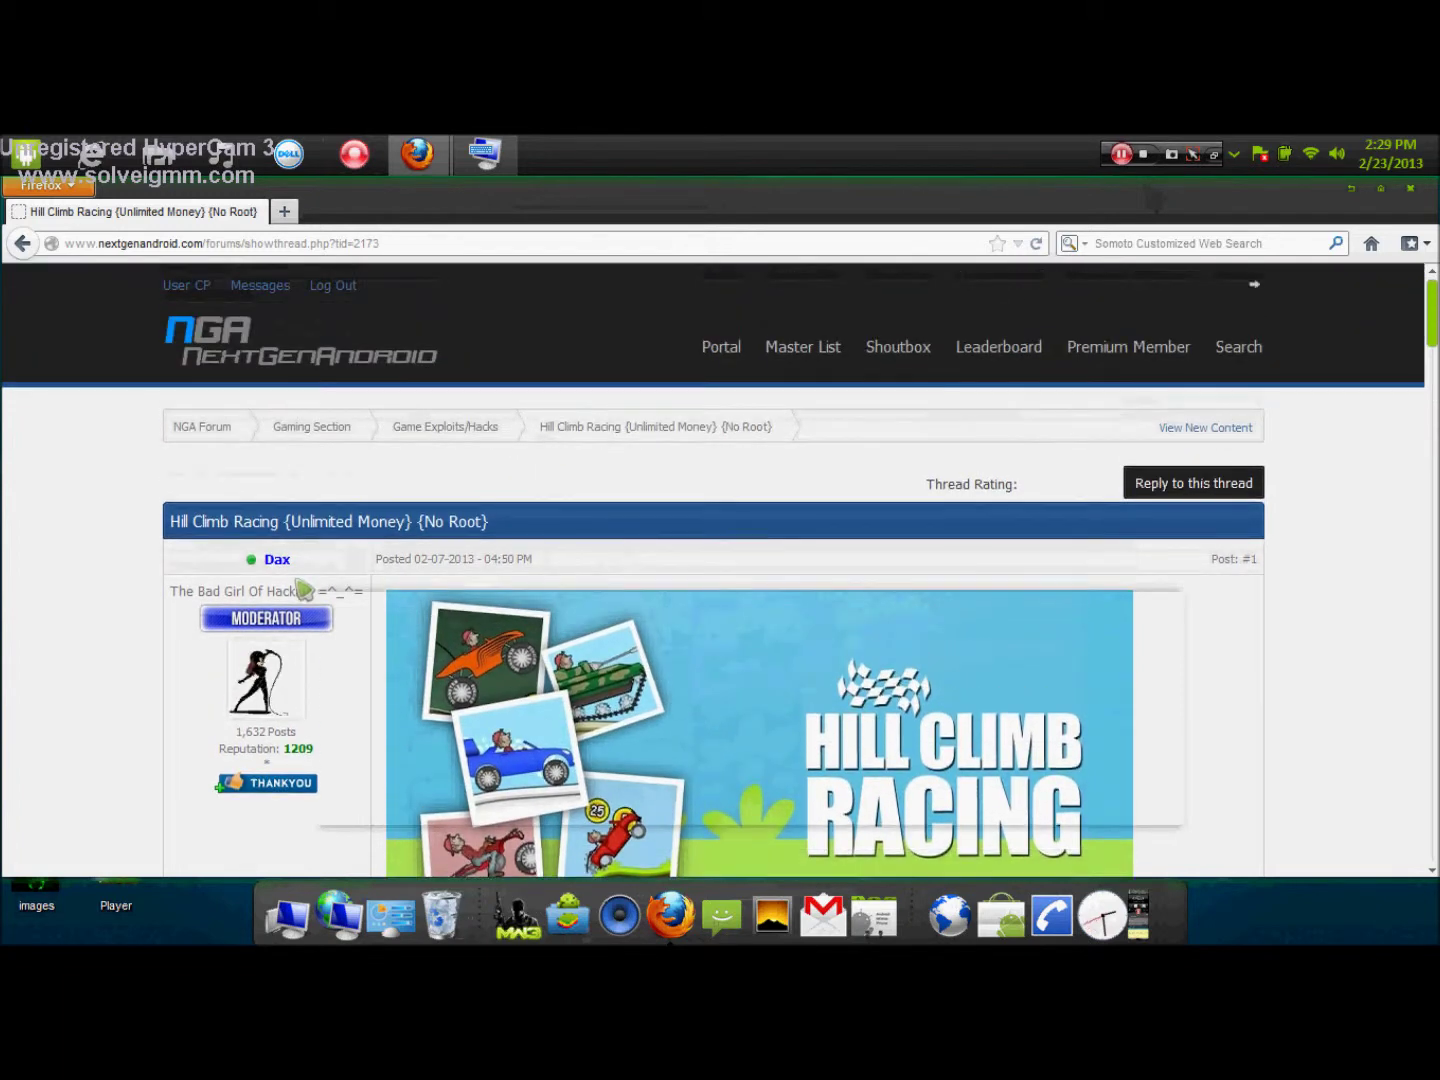
drag(311, 521, 489, 522)
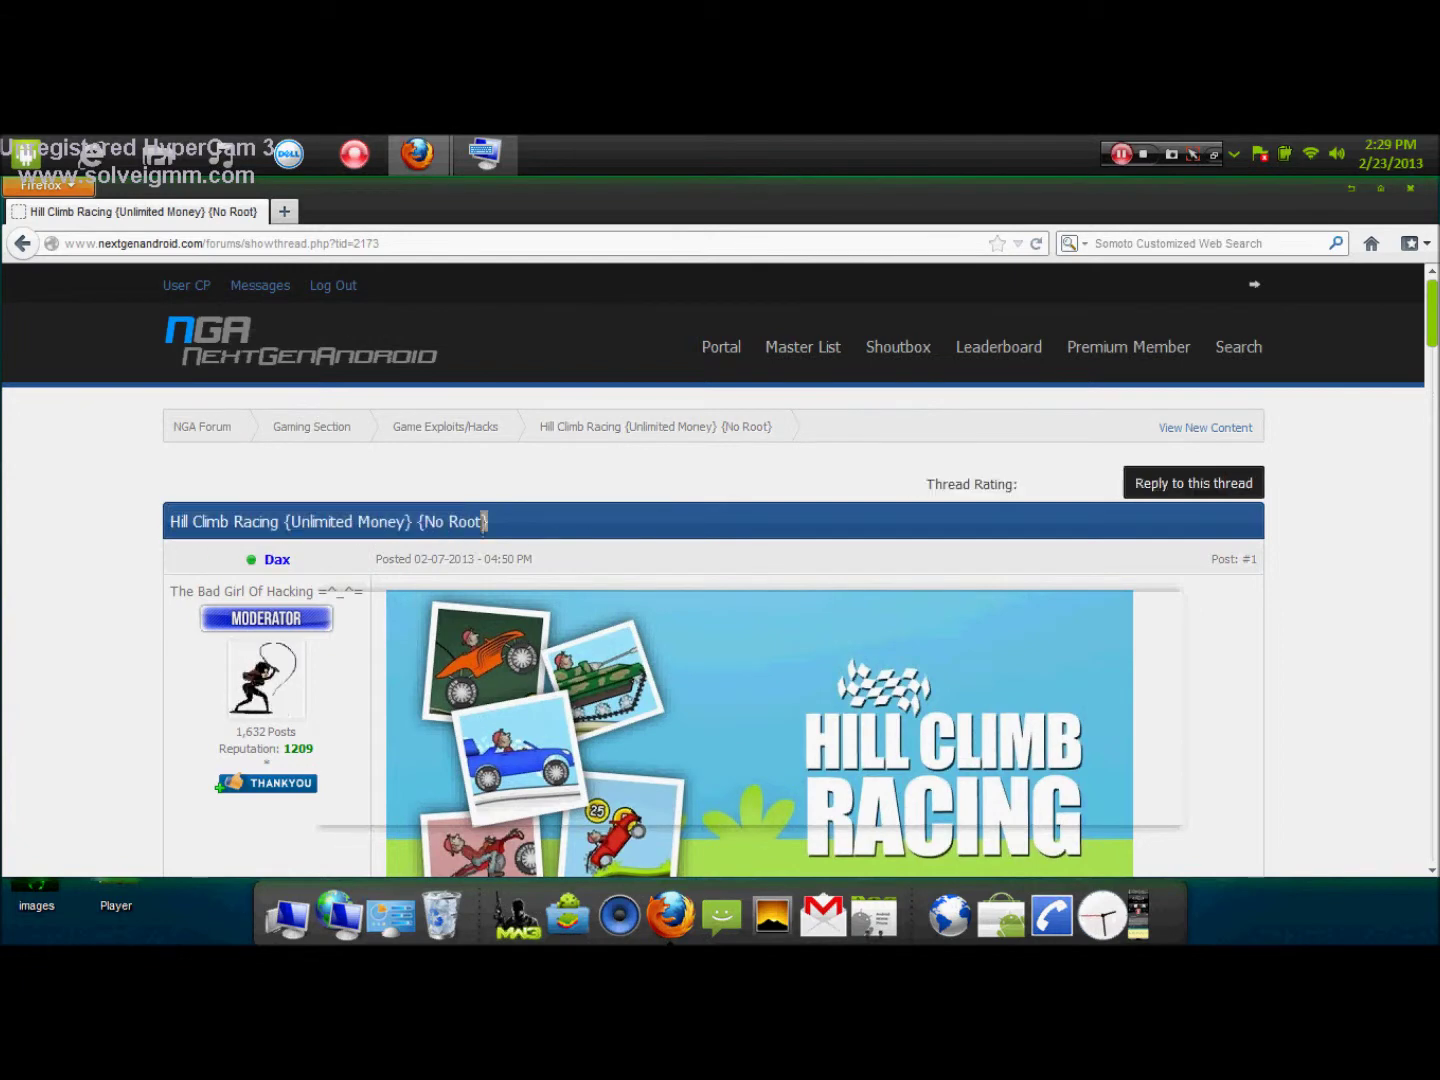
scroll(1311, 585, down, 3)
scroll(668, 360, up, 2)
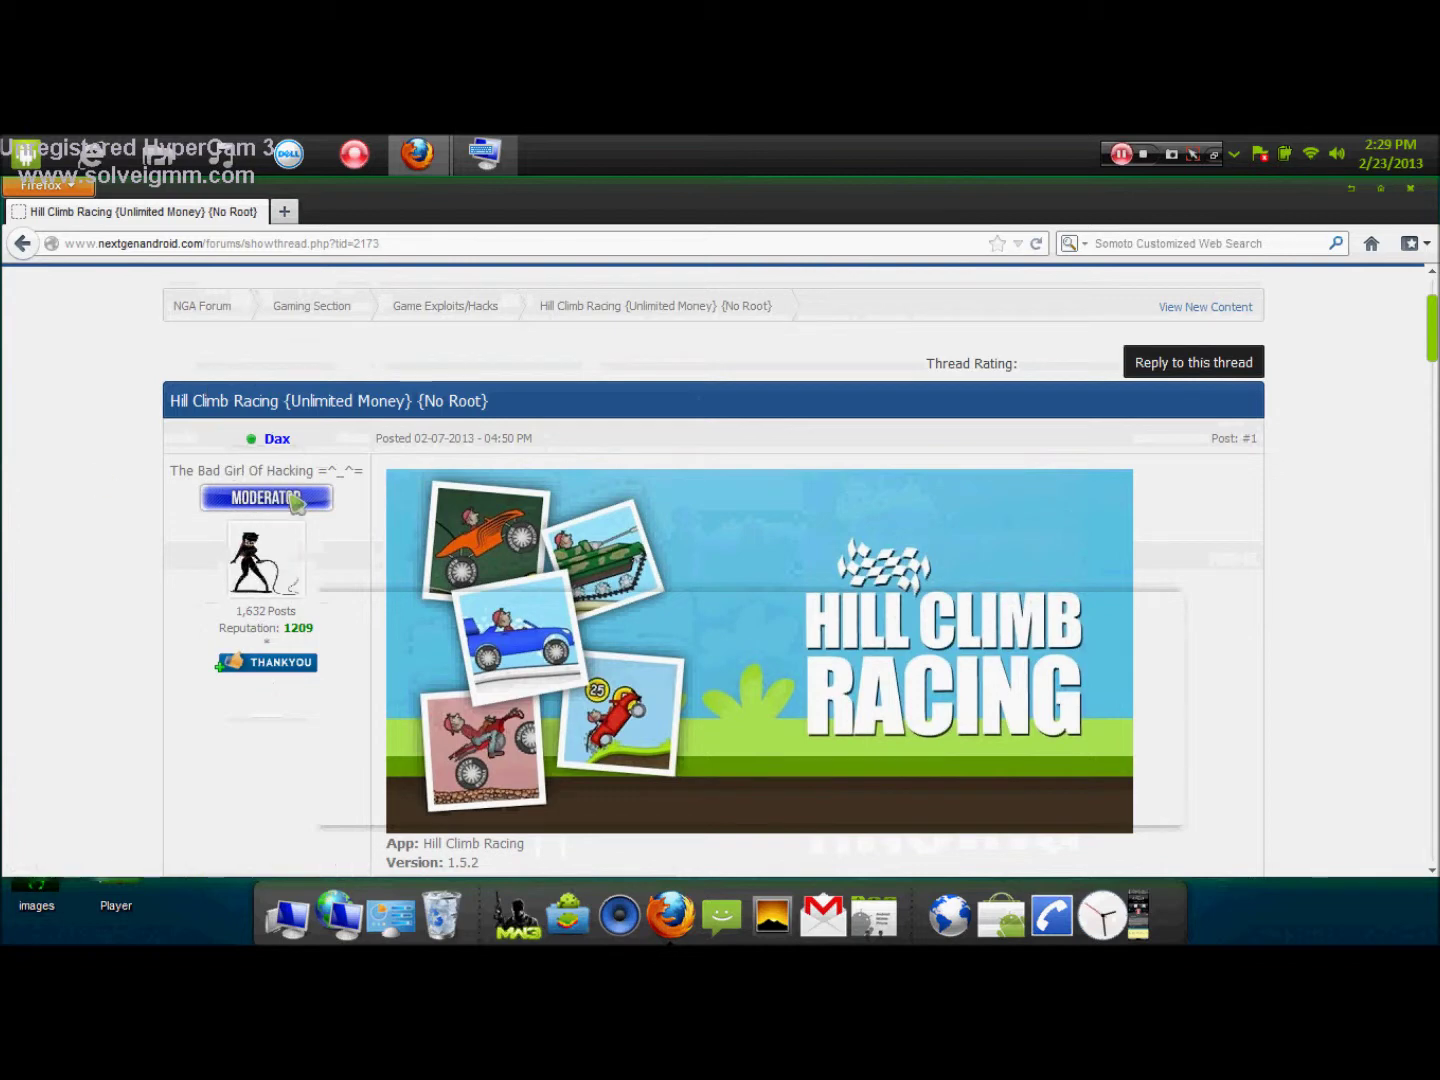
click(268, 663)
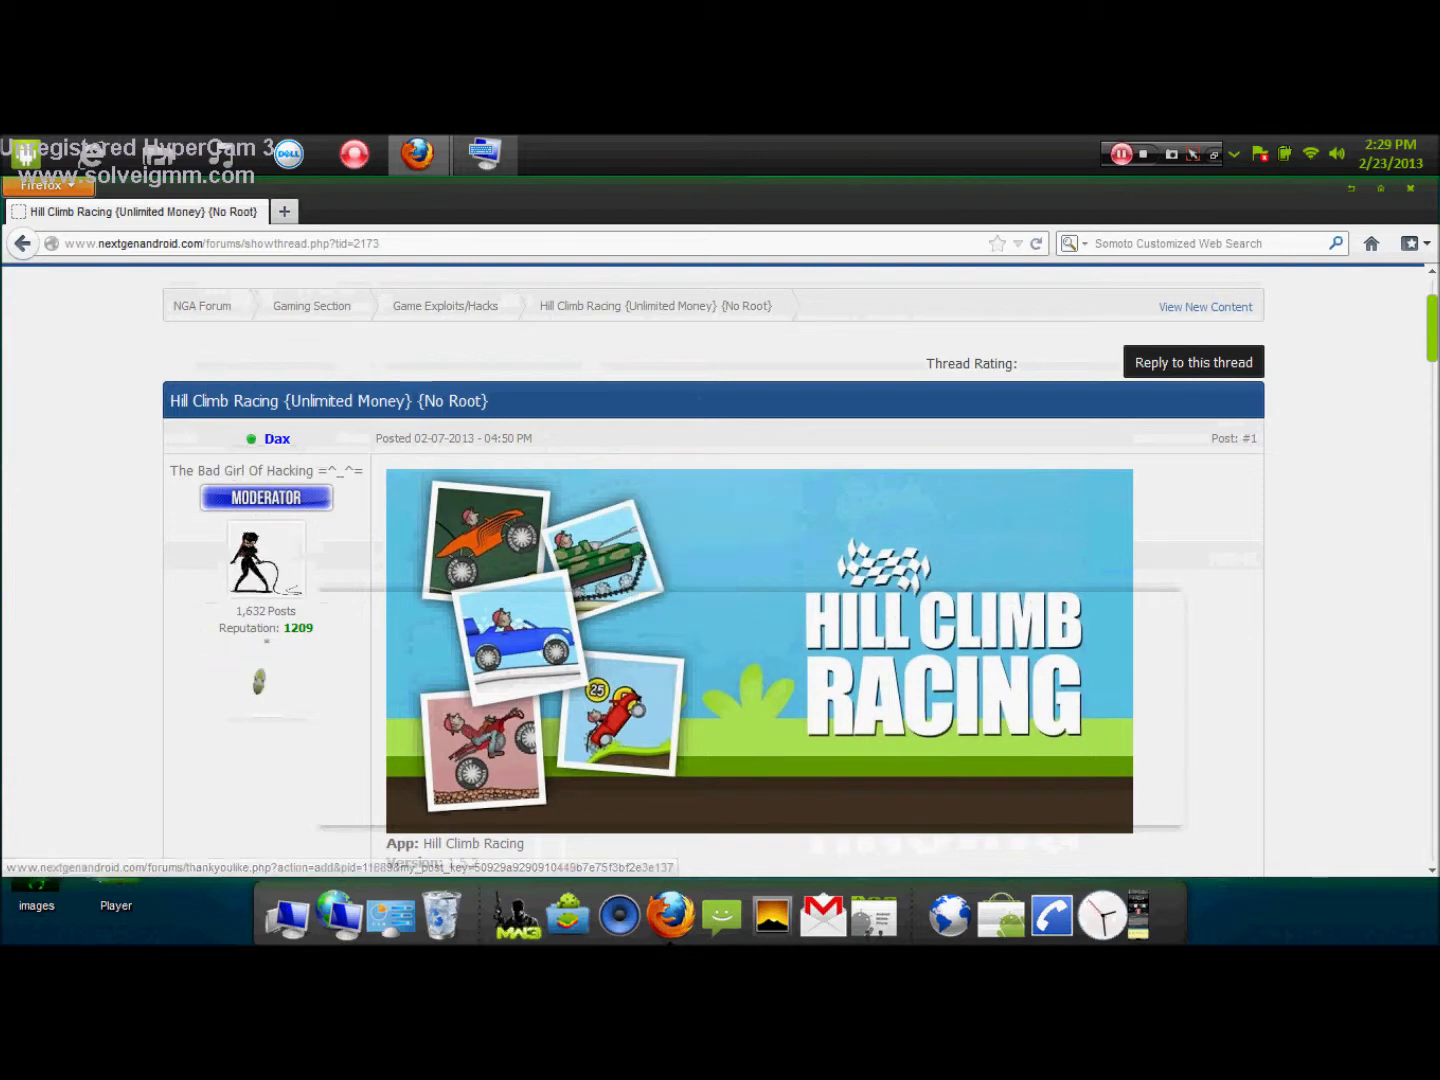
Open the HCR Mod download link in the first post of the thread
scroll(1263, 514, down, 15)
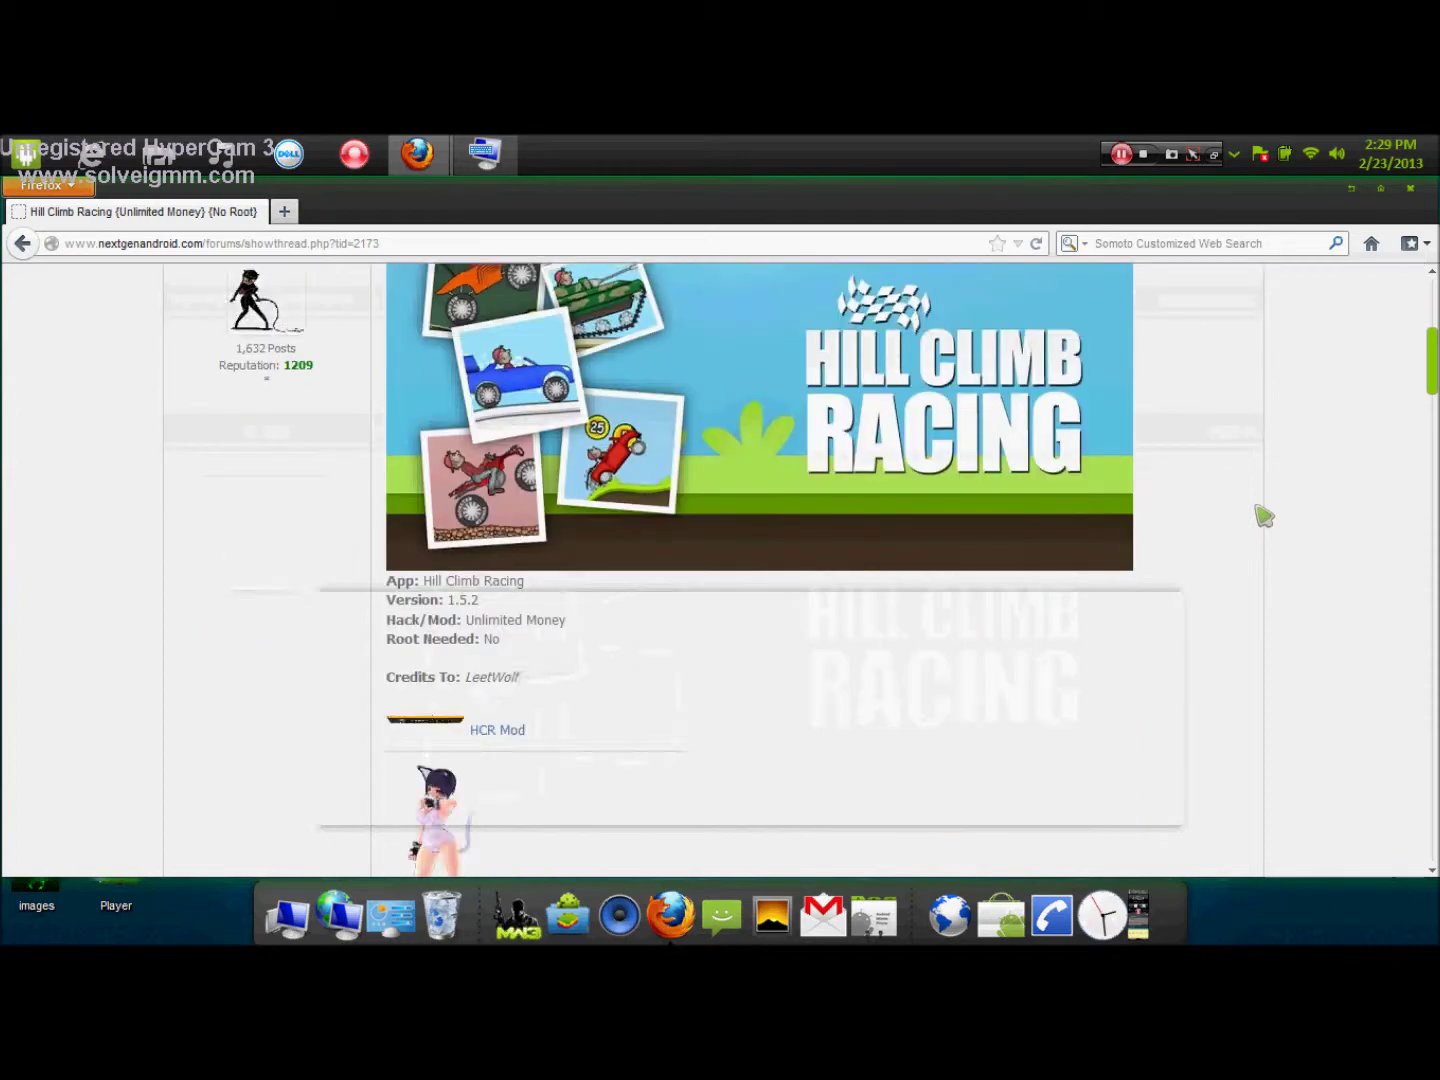
scroll(986, 555, down, 5)
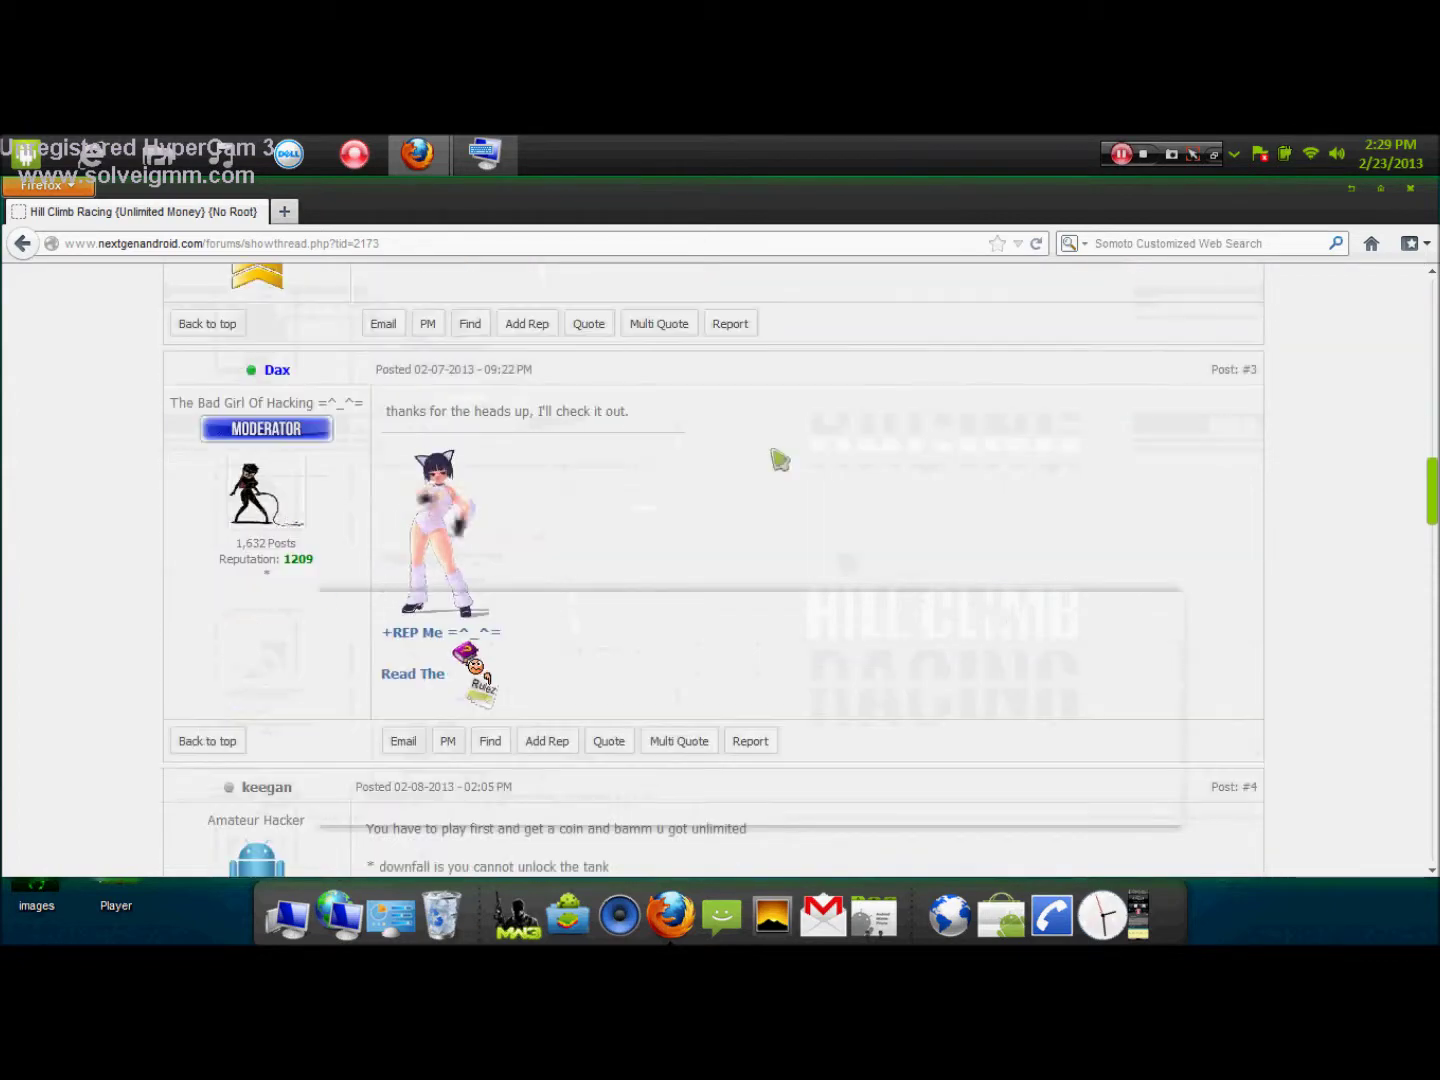
scroll(636, 467, up, 10)
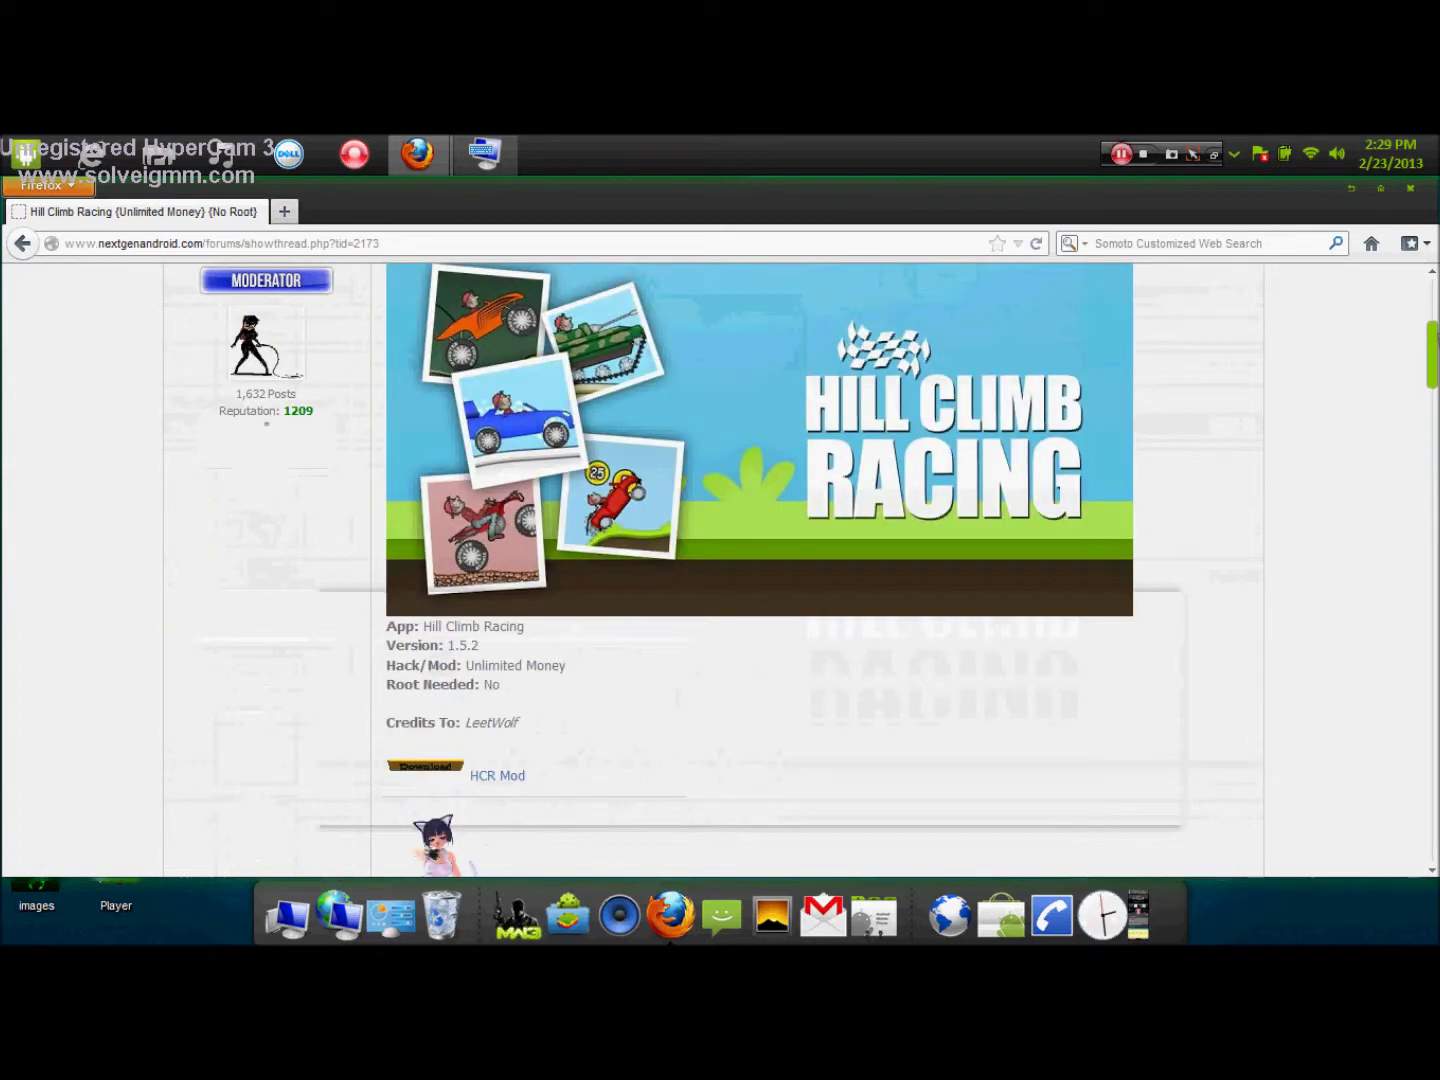
scroll(636, 467, down, 2)
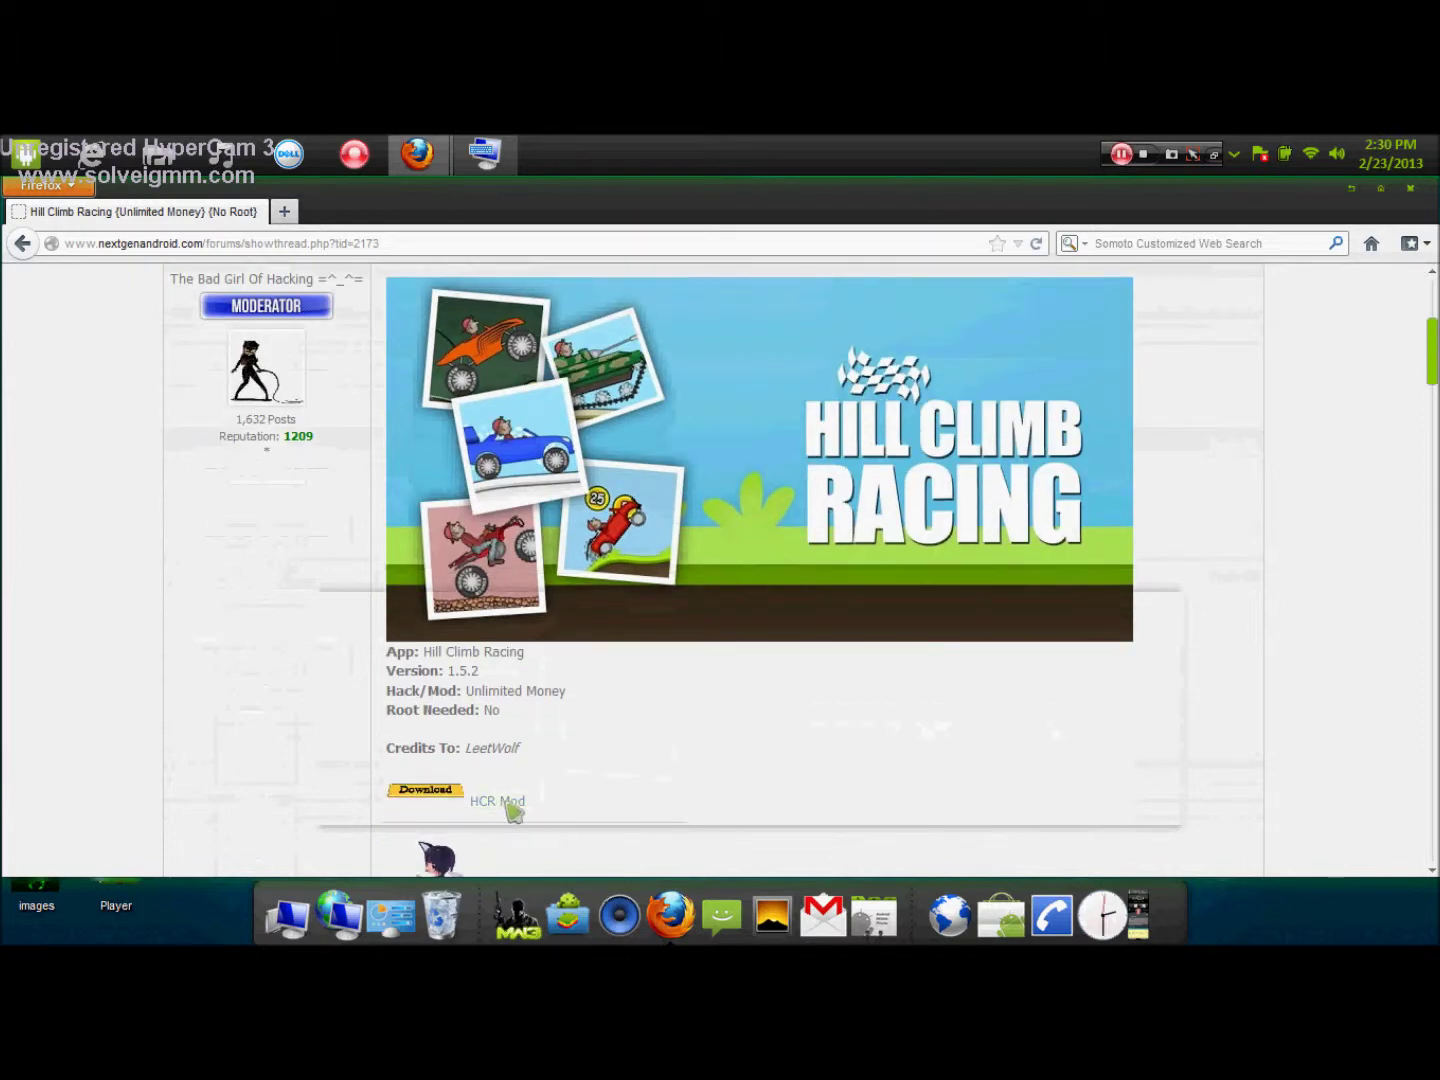
click(498, 801)
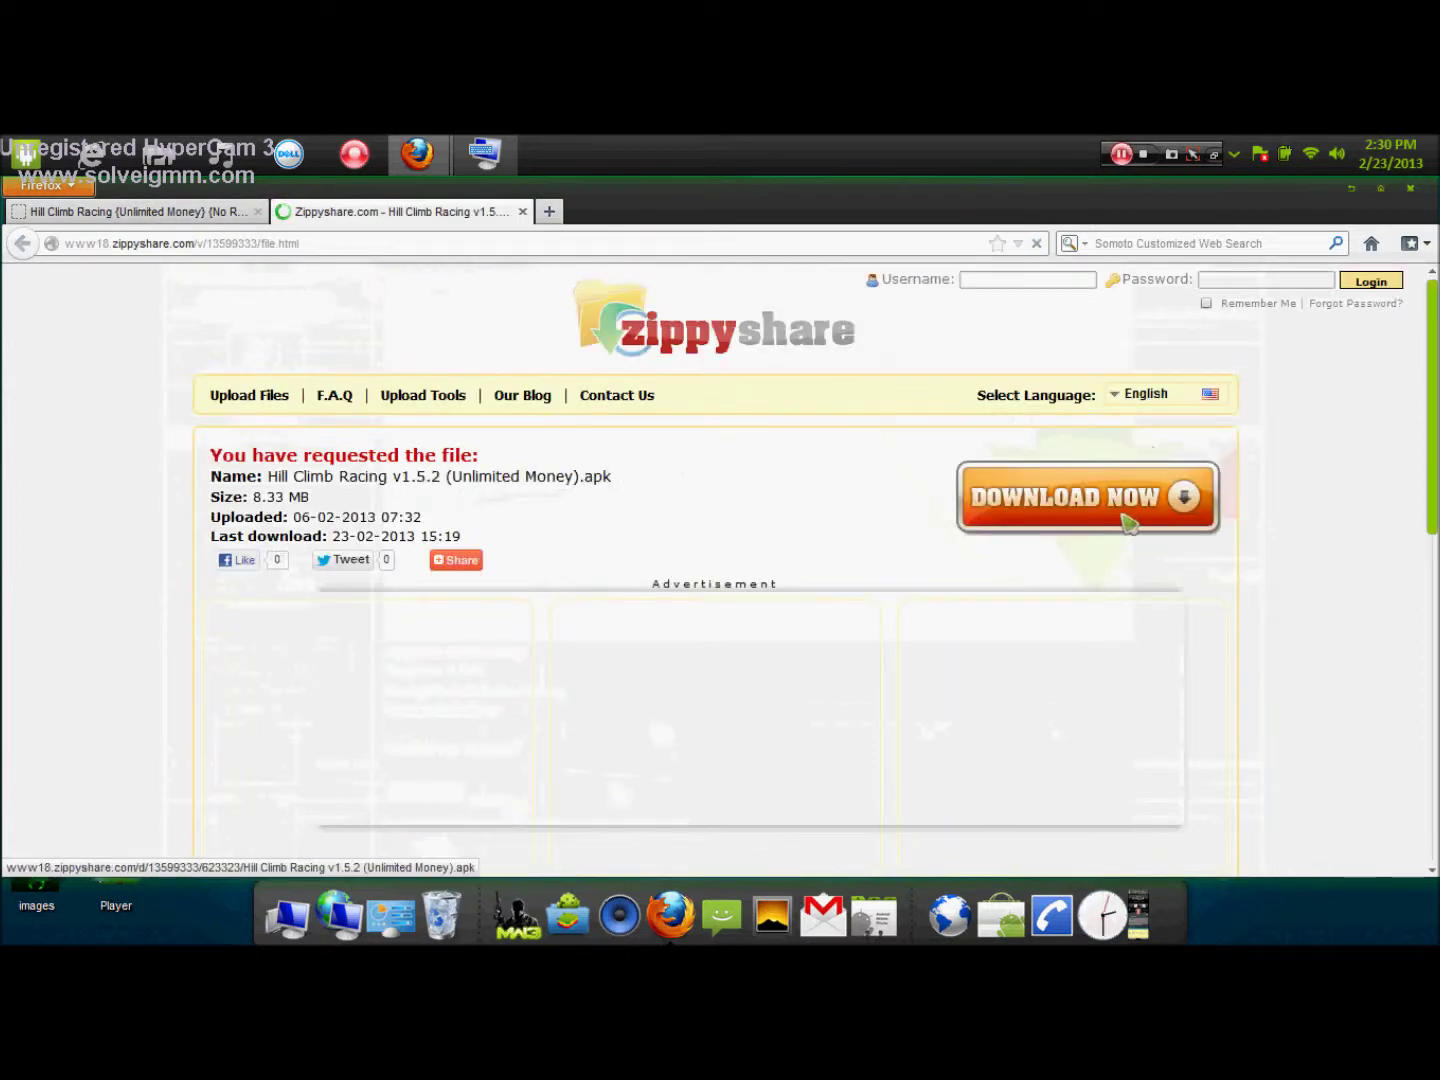
Download Hill Climb Racing v1.5.2 (Unlimited Money).apk from Zippyshare using the Save File option
click(1095, 509)
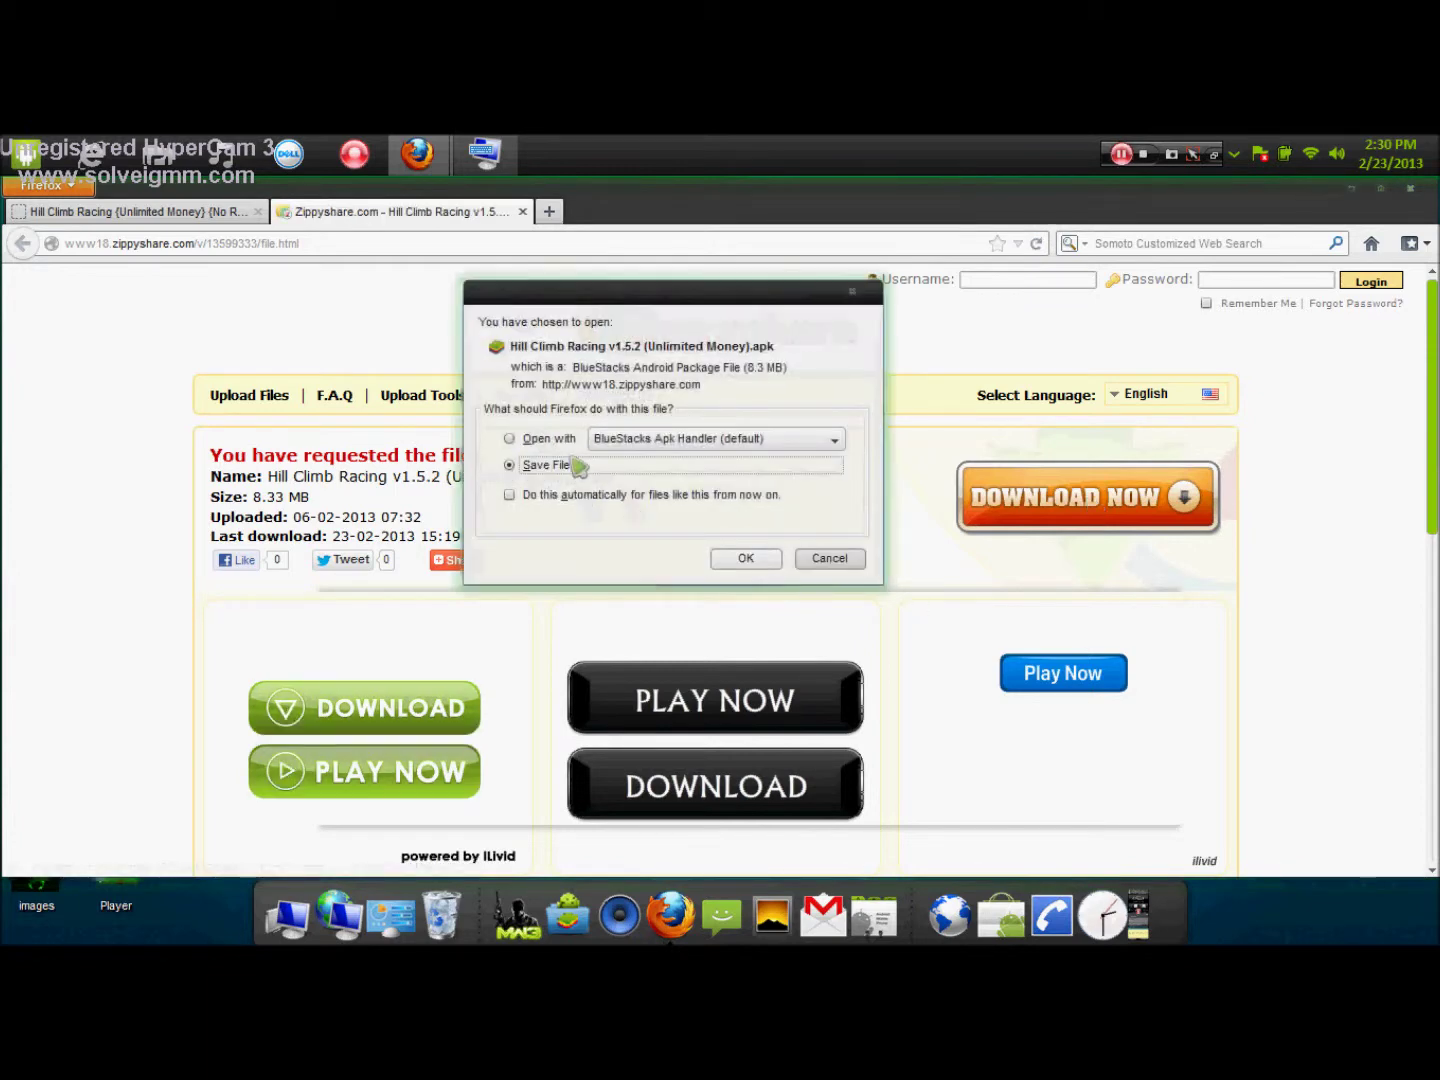
drag(578, 292, 319, 342)
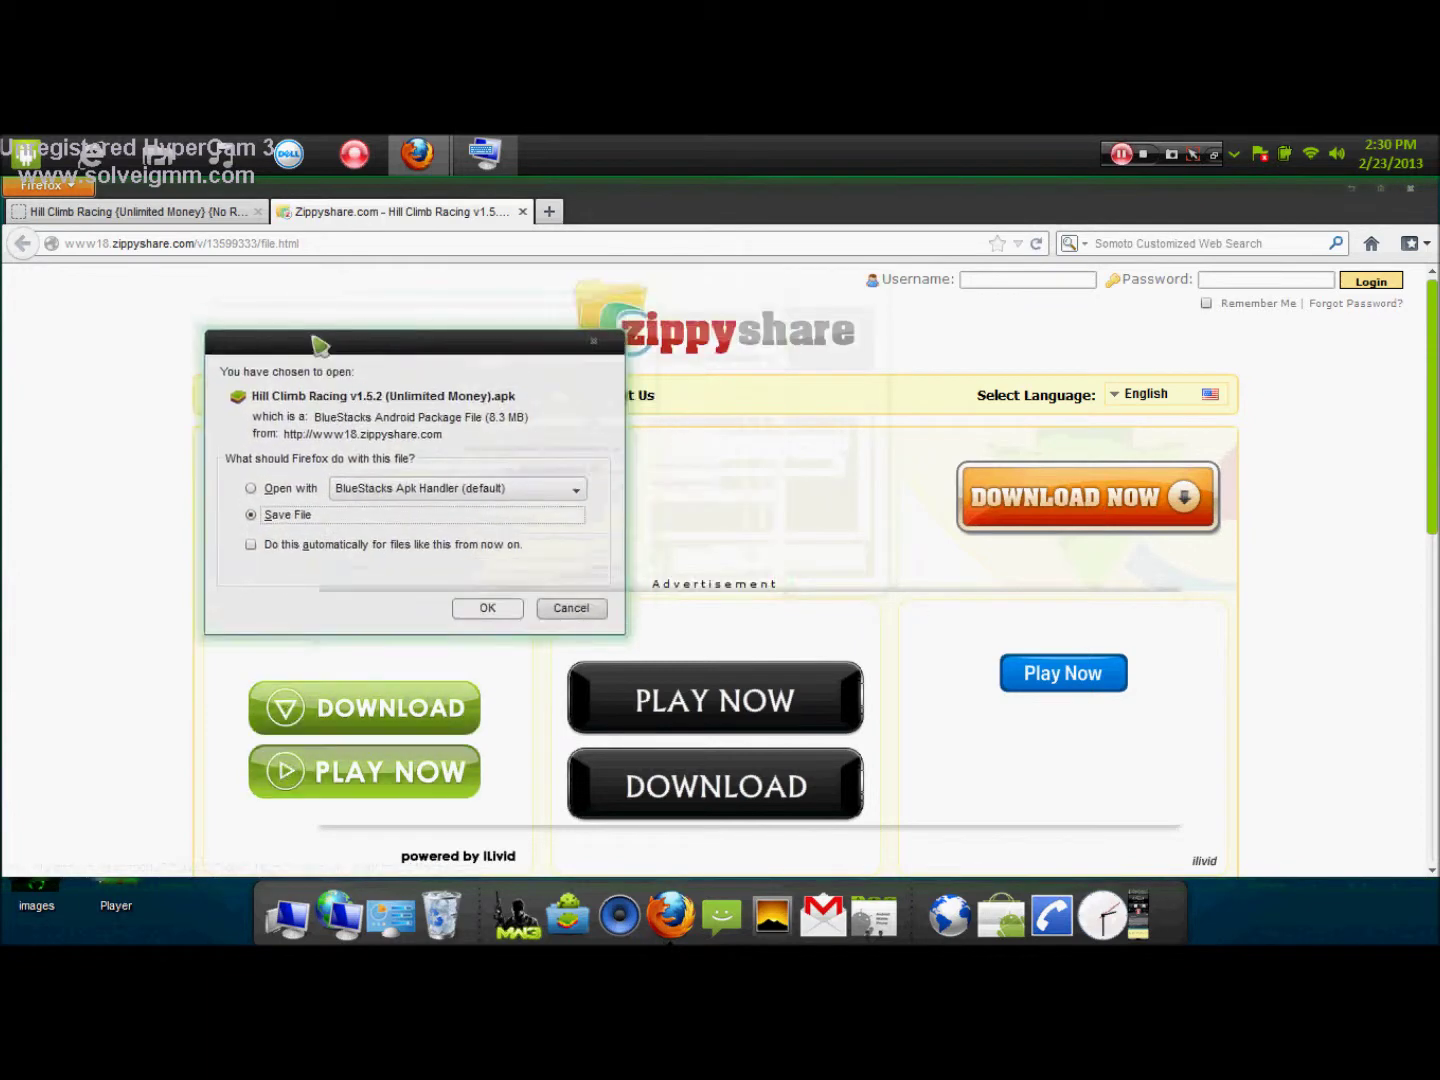
drag(491, 345, 779, 296)
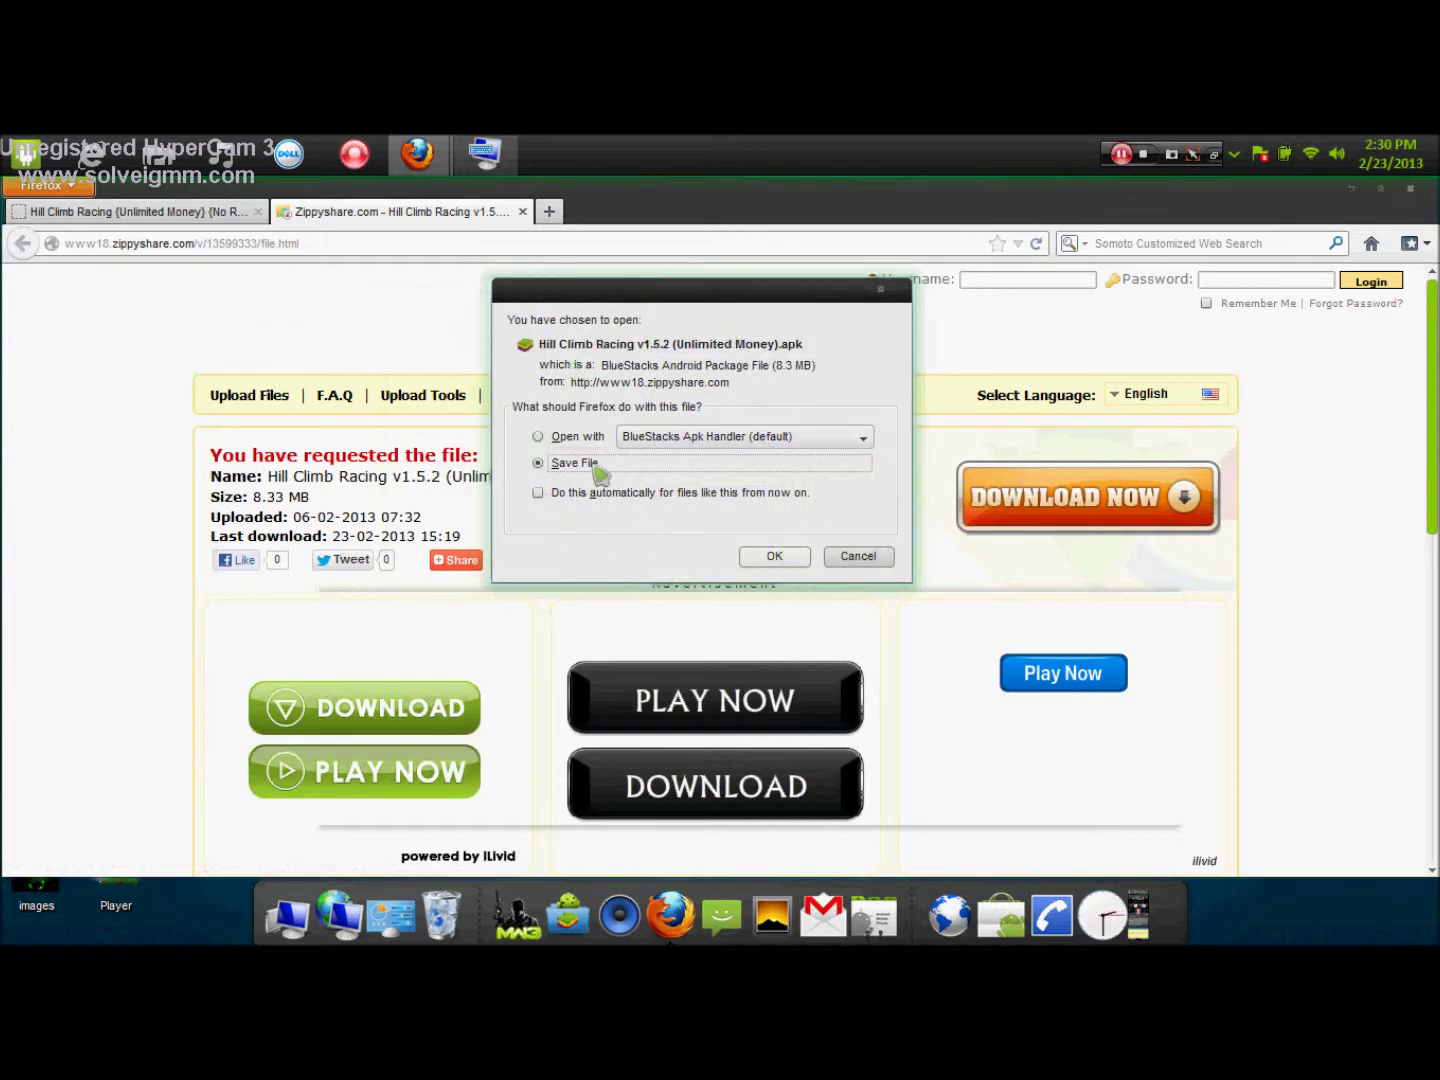
click(774, 556)
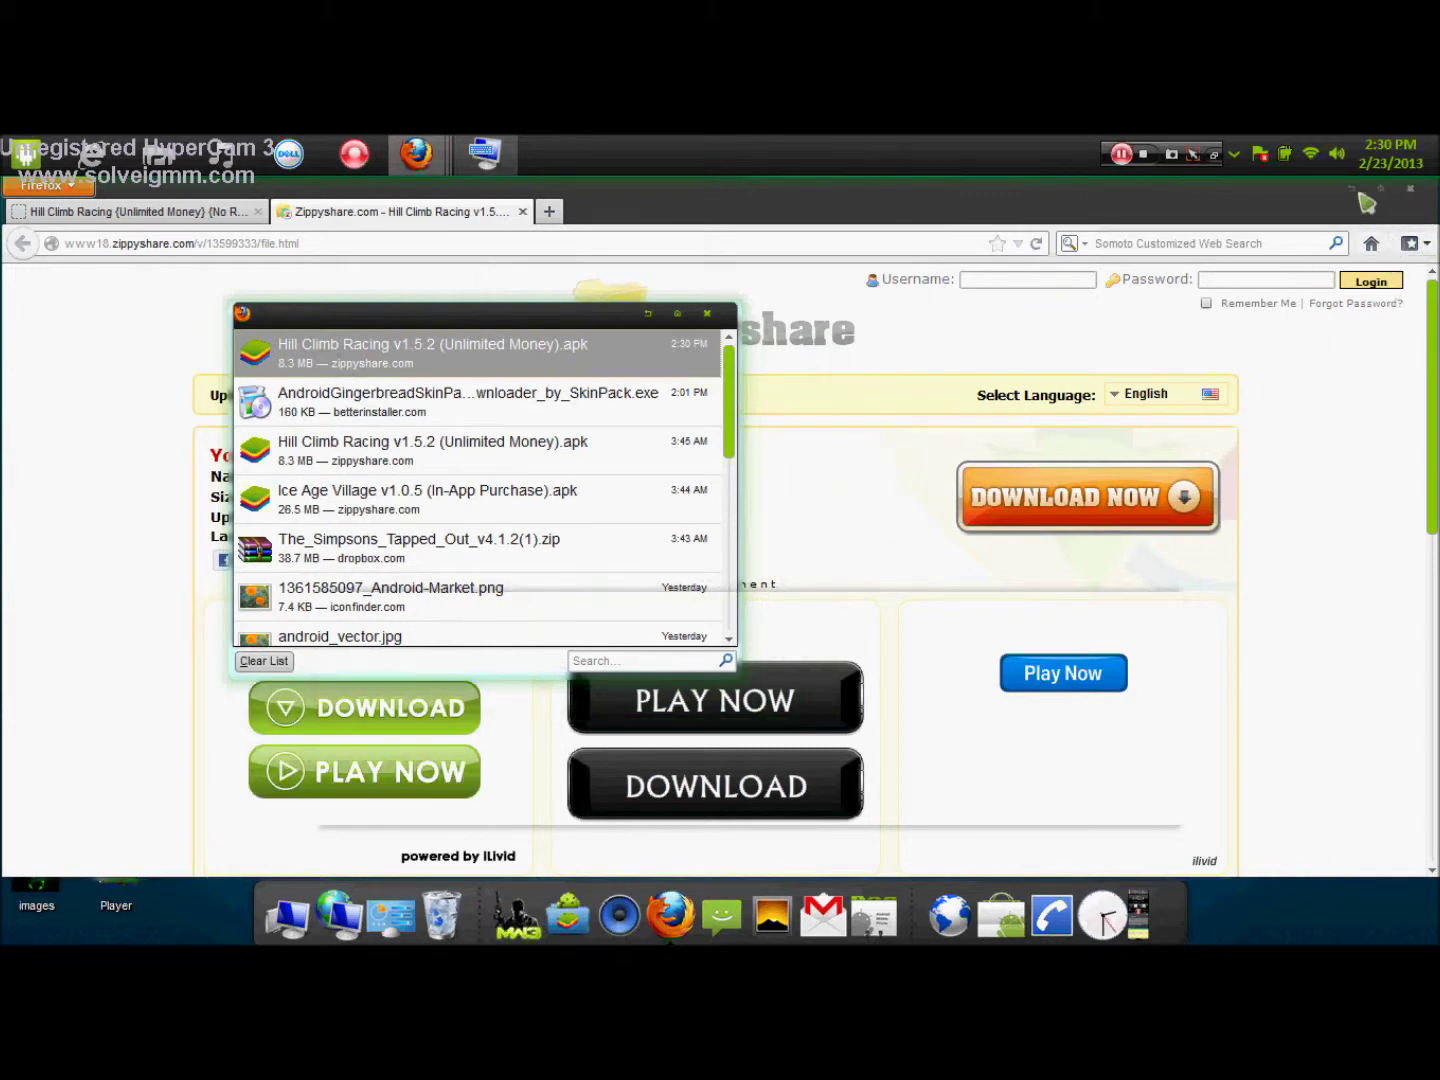
Move the downloaded Hill Climb Racing APK to an empty area of the desktop, replacing the existing copy, and close the download and history windows
click(1355, 190)
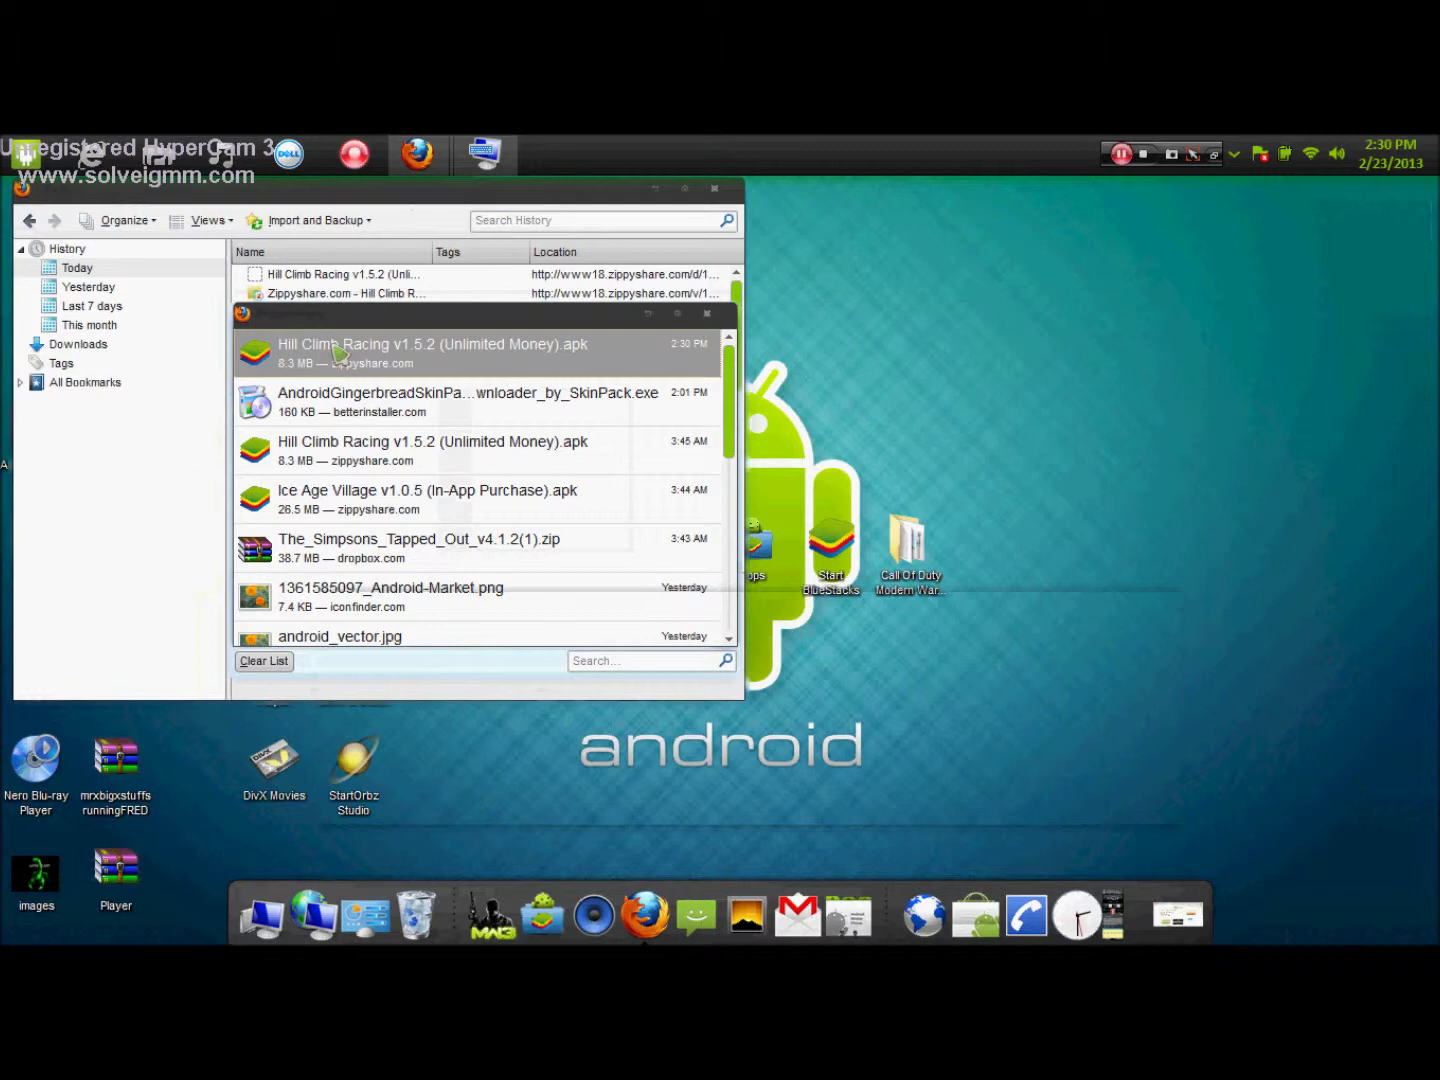
drag(364, 358, 1066, 330)
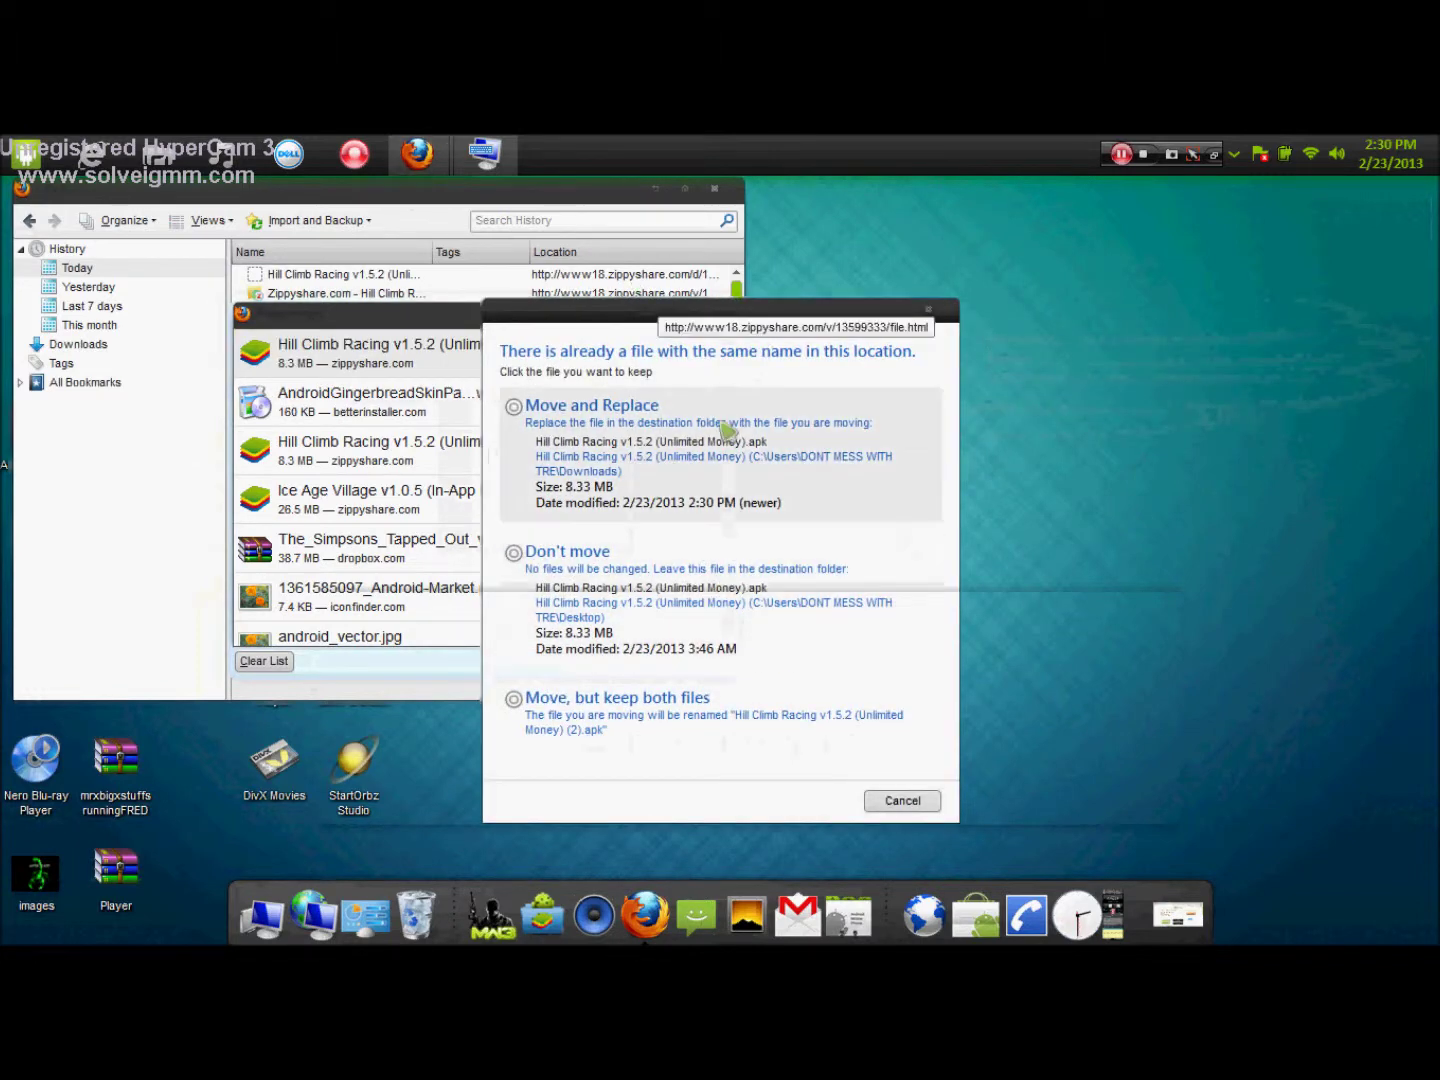
click(724, 430)
click(715, 316)
click(714, 188)
drag(1067, 325, 1070, 437)
click(1172, 562)
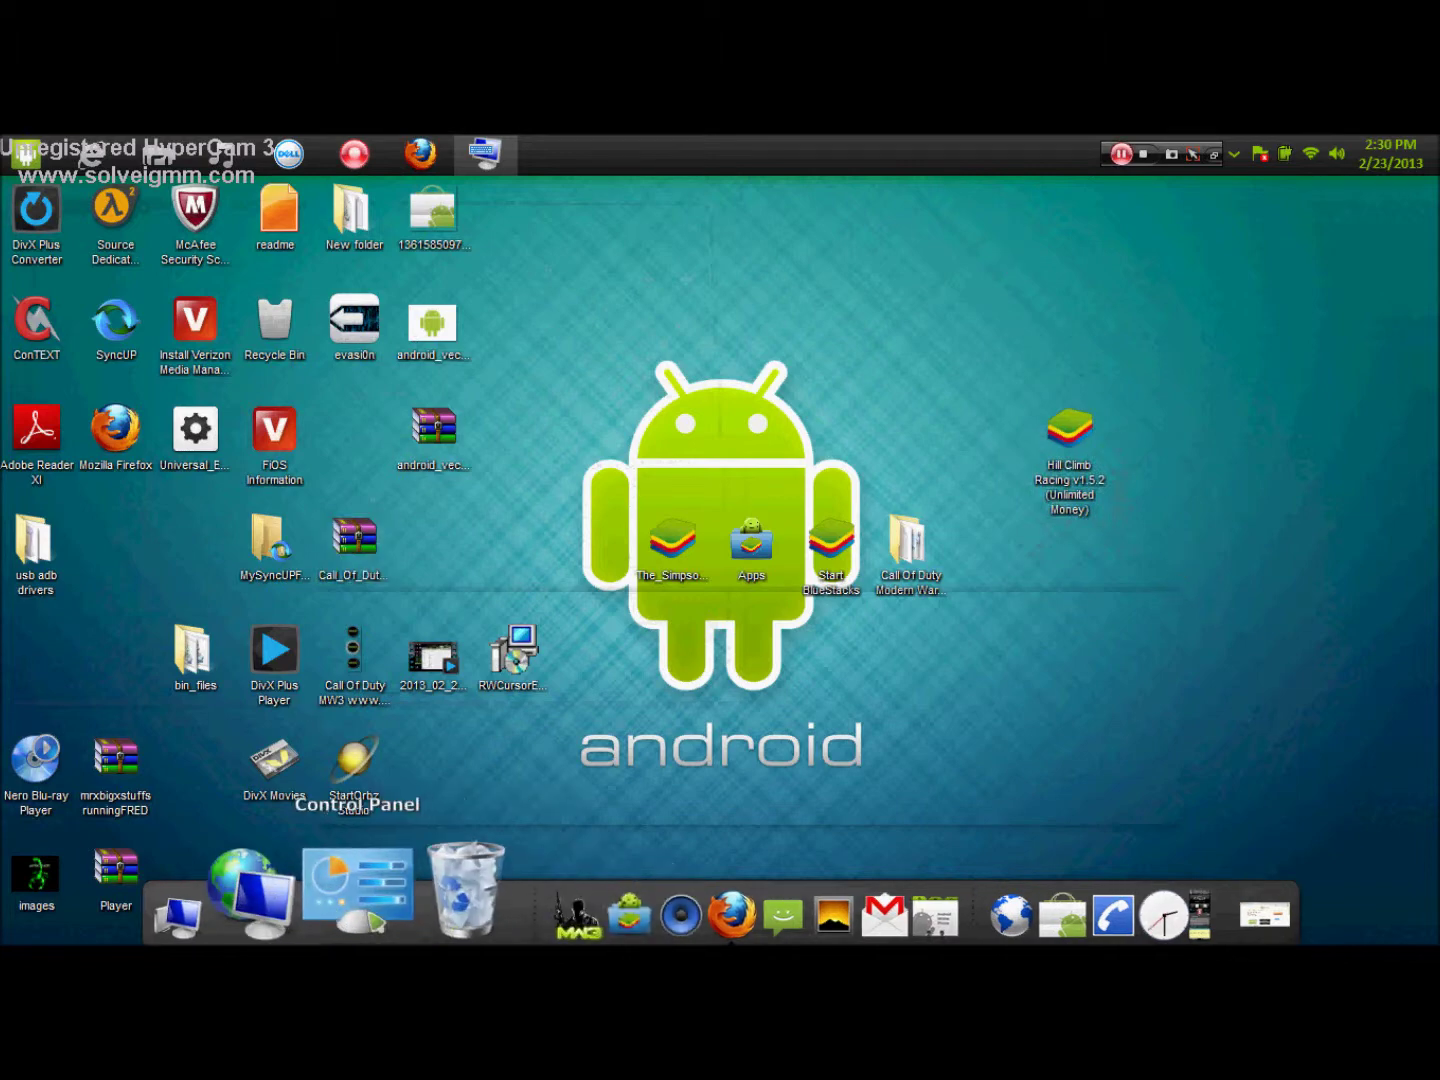
Check the drives listed in the Computer window, placing it clear of the APK icon, and minimize it
click(485, 931)
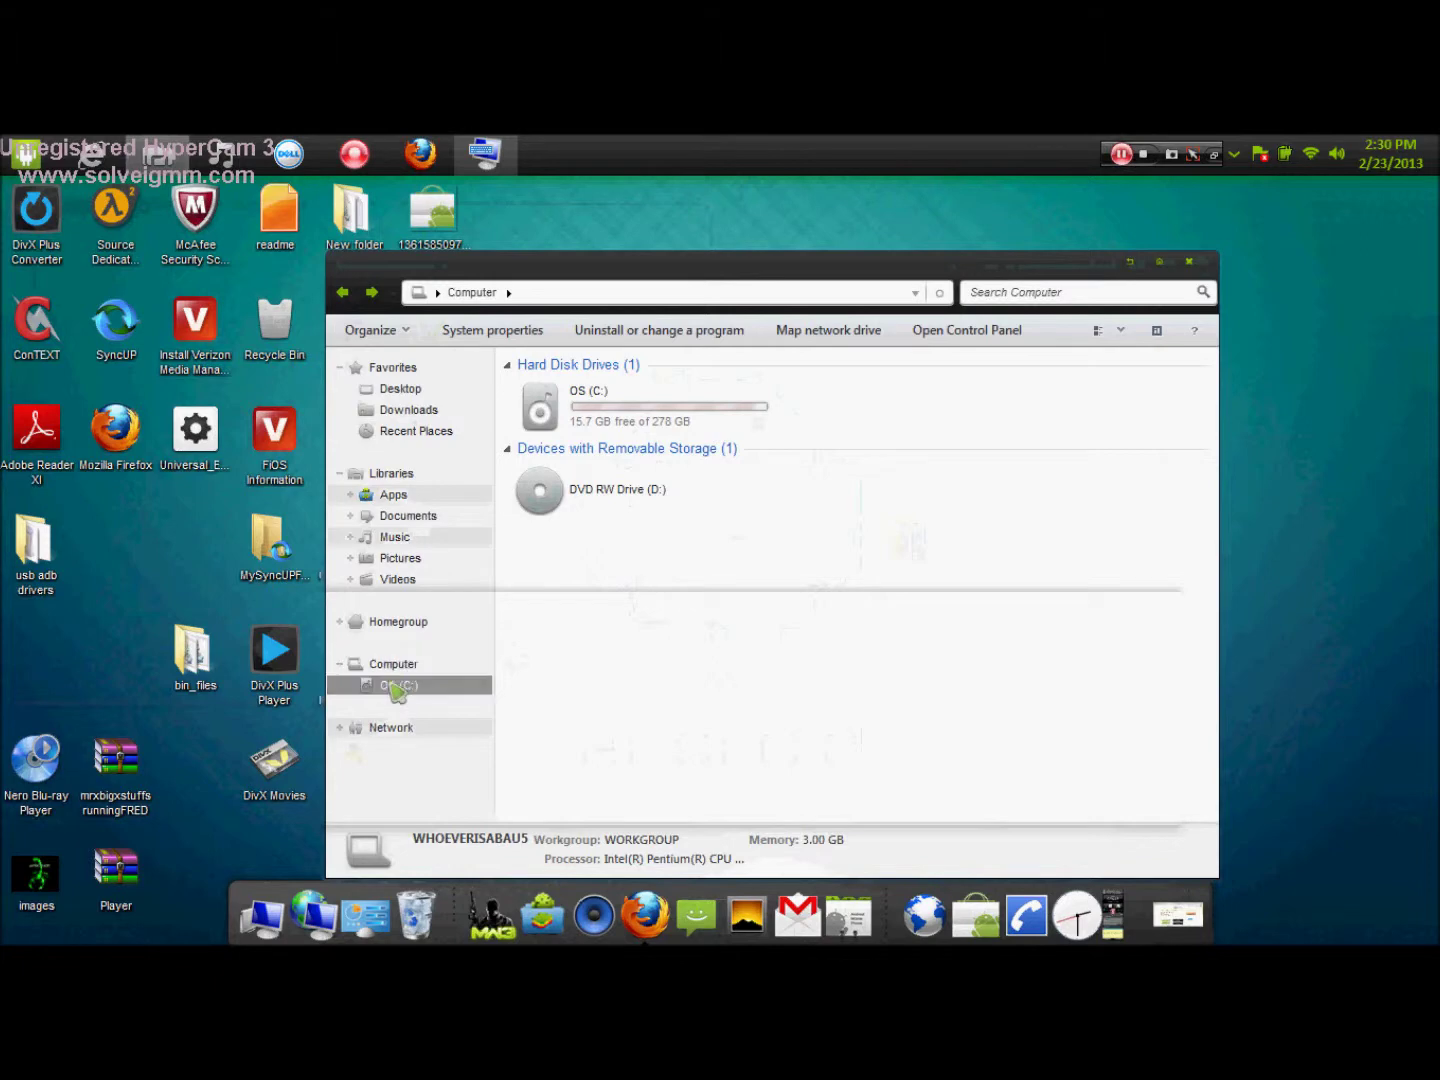
click(398, 688)
click(392, 662)
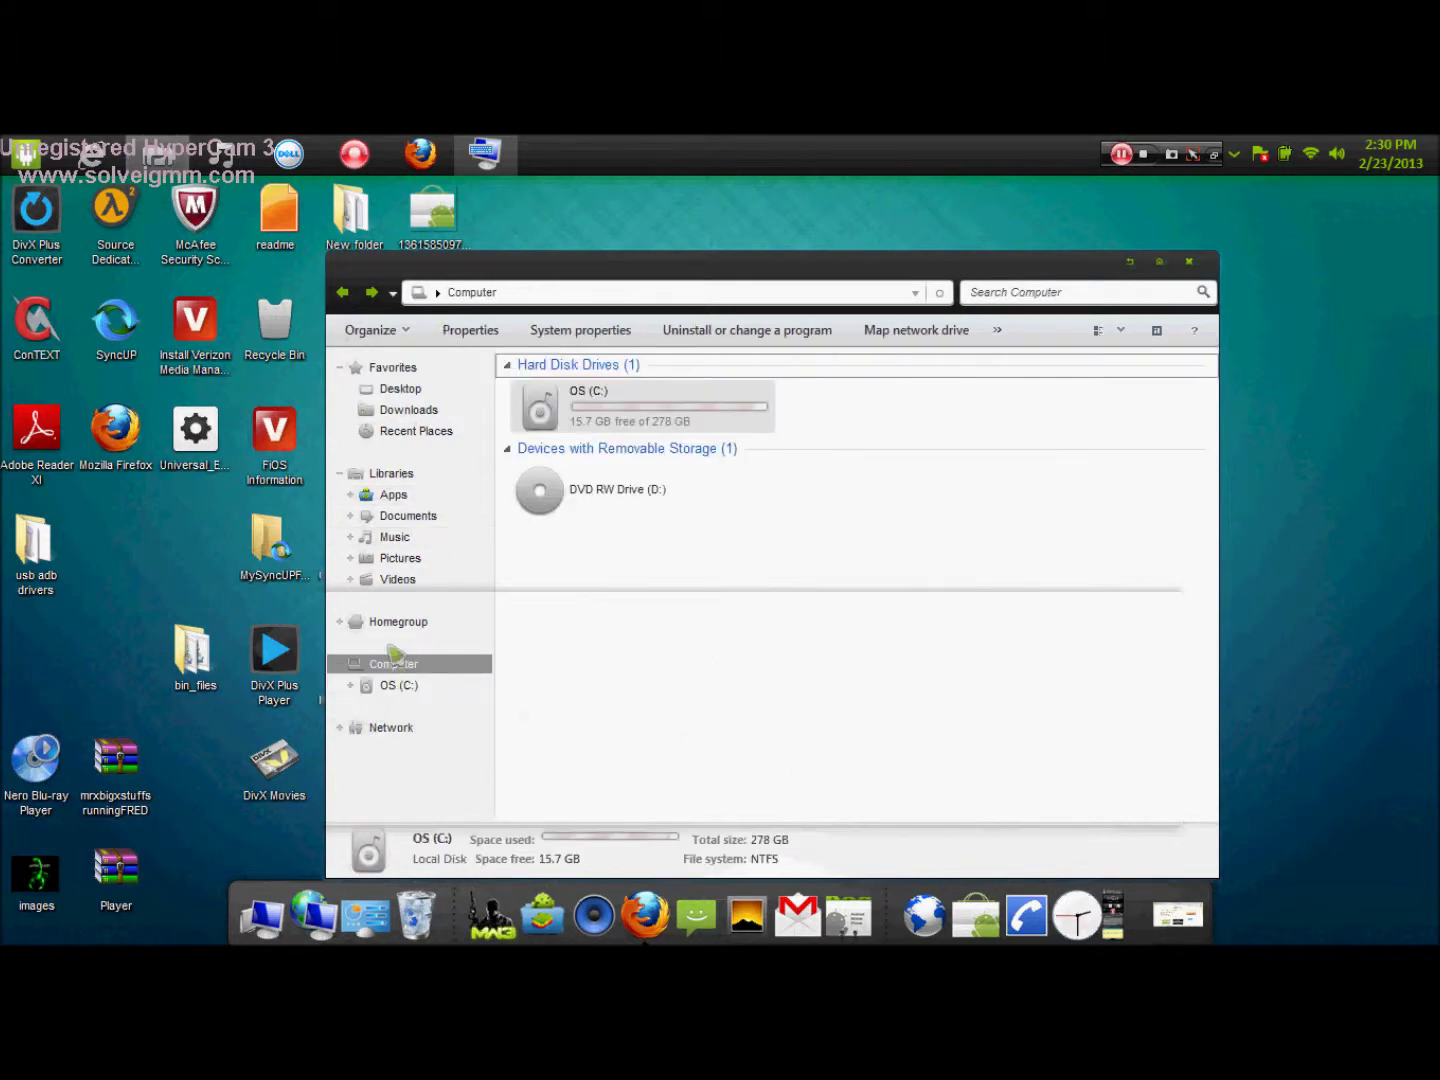
drag(635, 270, 324, 209)
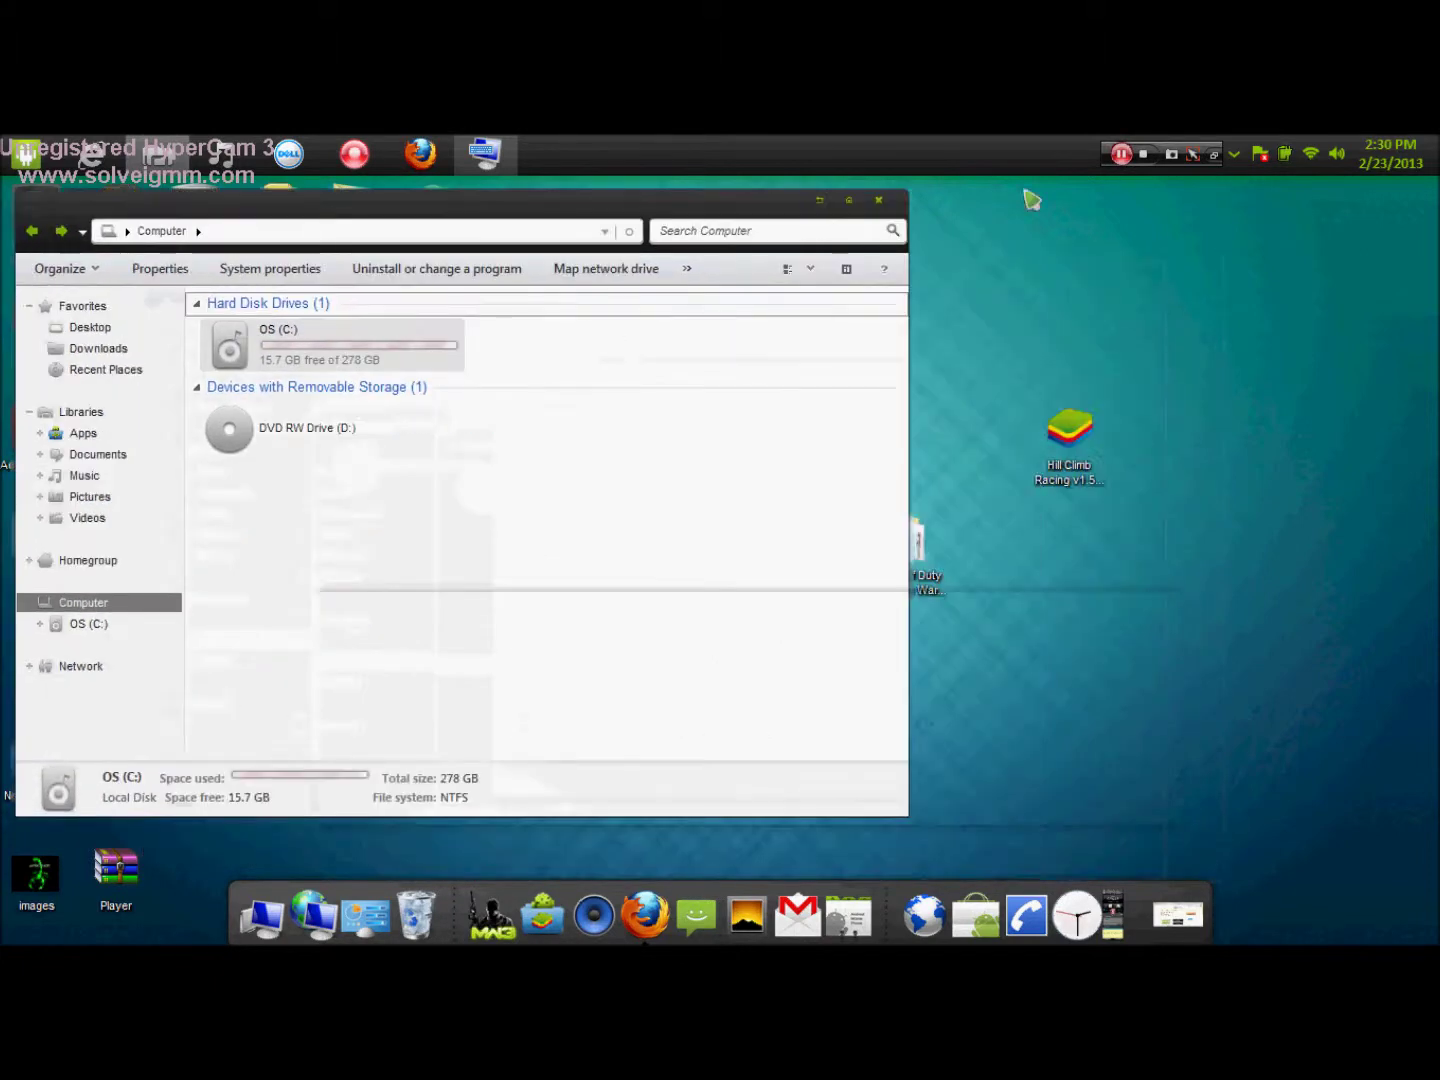
click(820, 202)
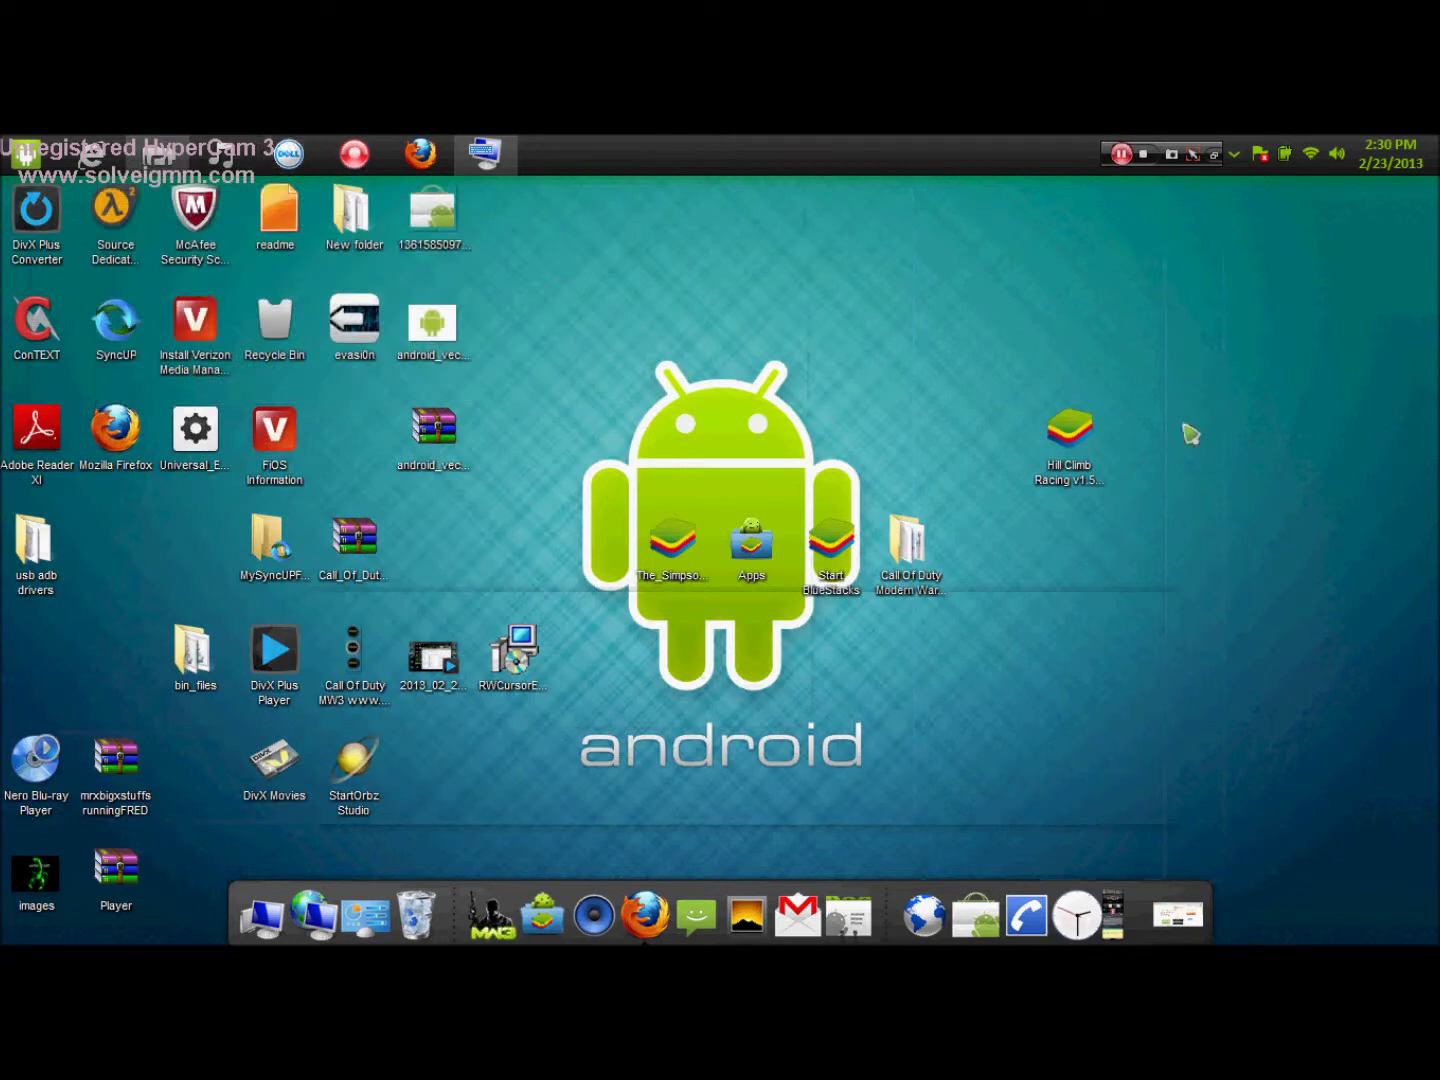
mouse_move(1095, 456)
mouse_down()
mouse_move(958, 760)
mouse_move(1080, 430)
mouse_up()
click(1247, 521)
click(1327, 481)
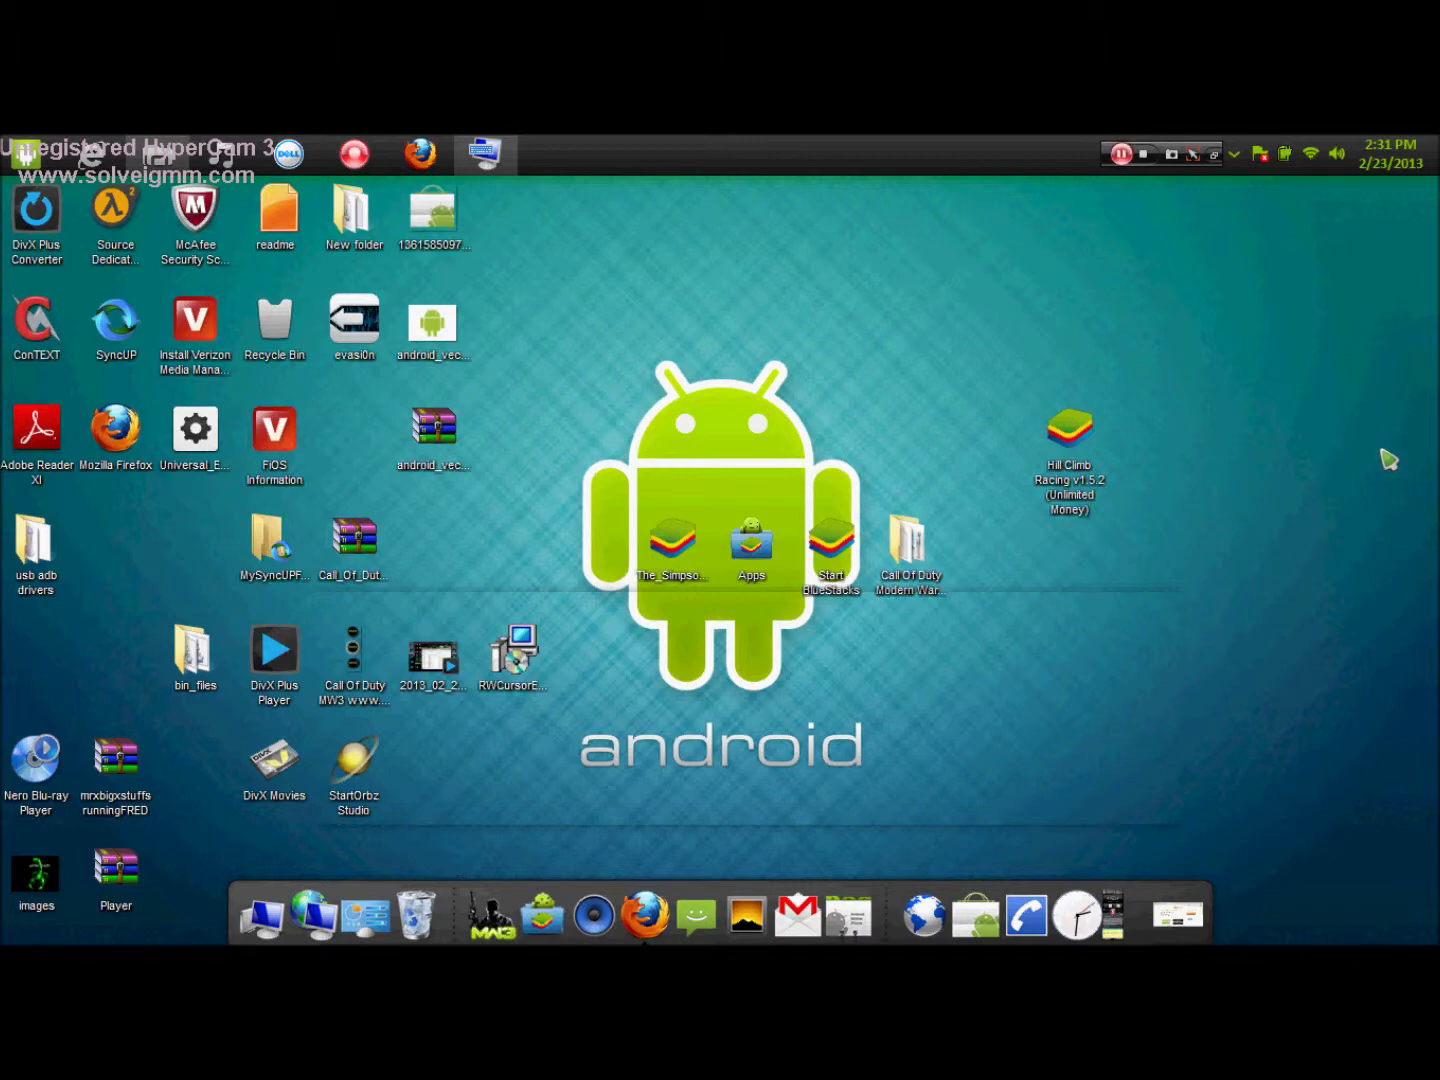
Restore the Computer window and close it, leaving the desktop clear
click(478, 896)
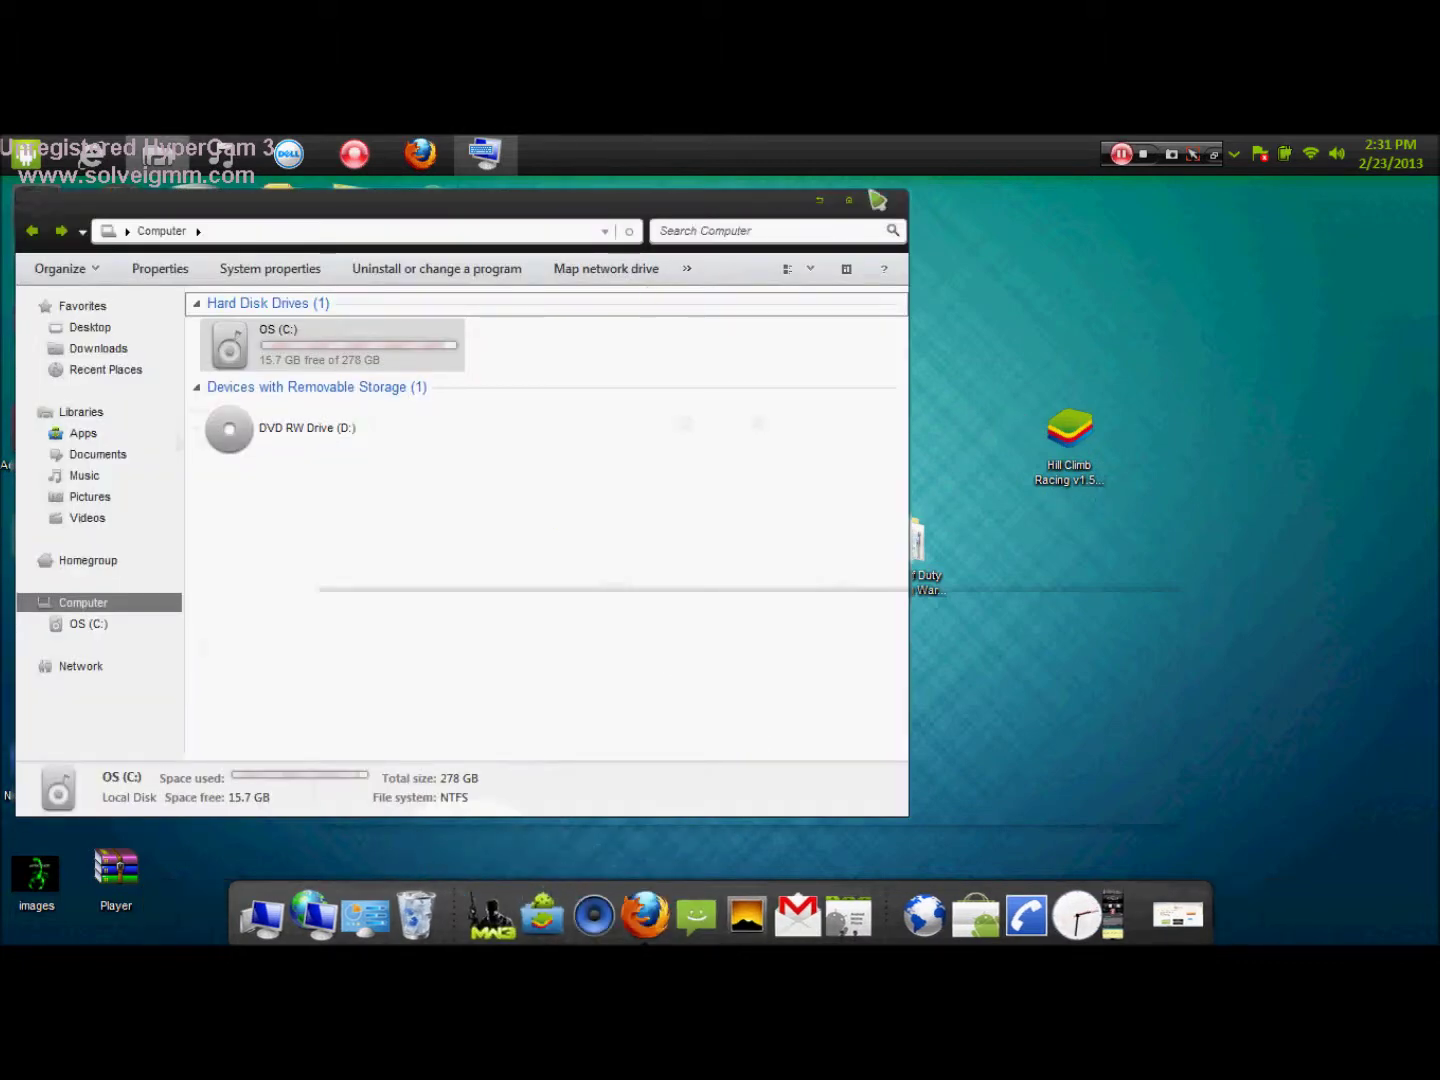
click(877, 203)
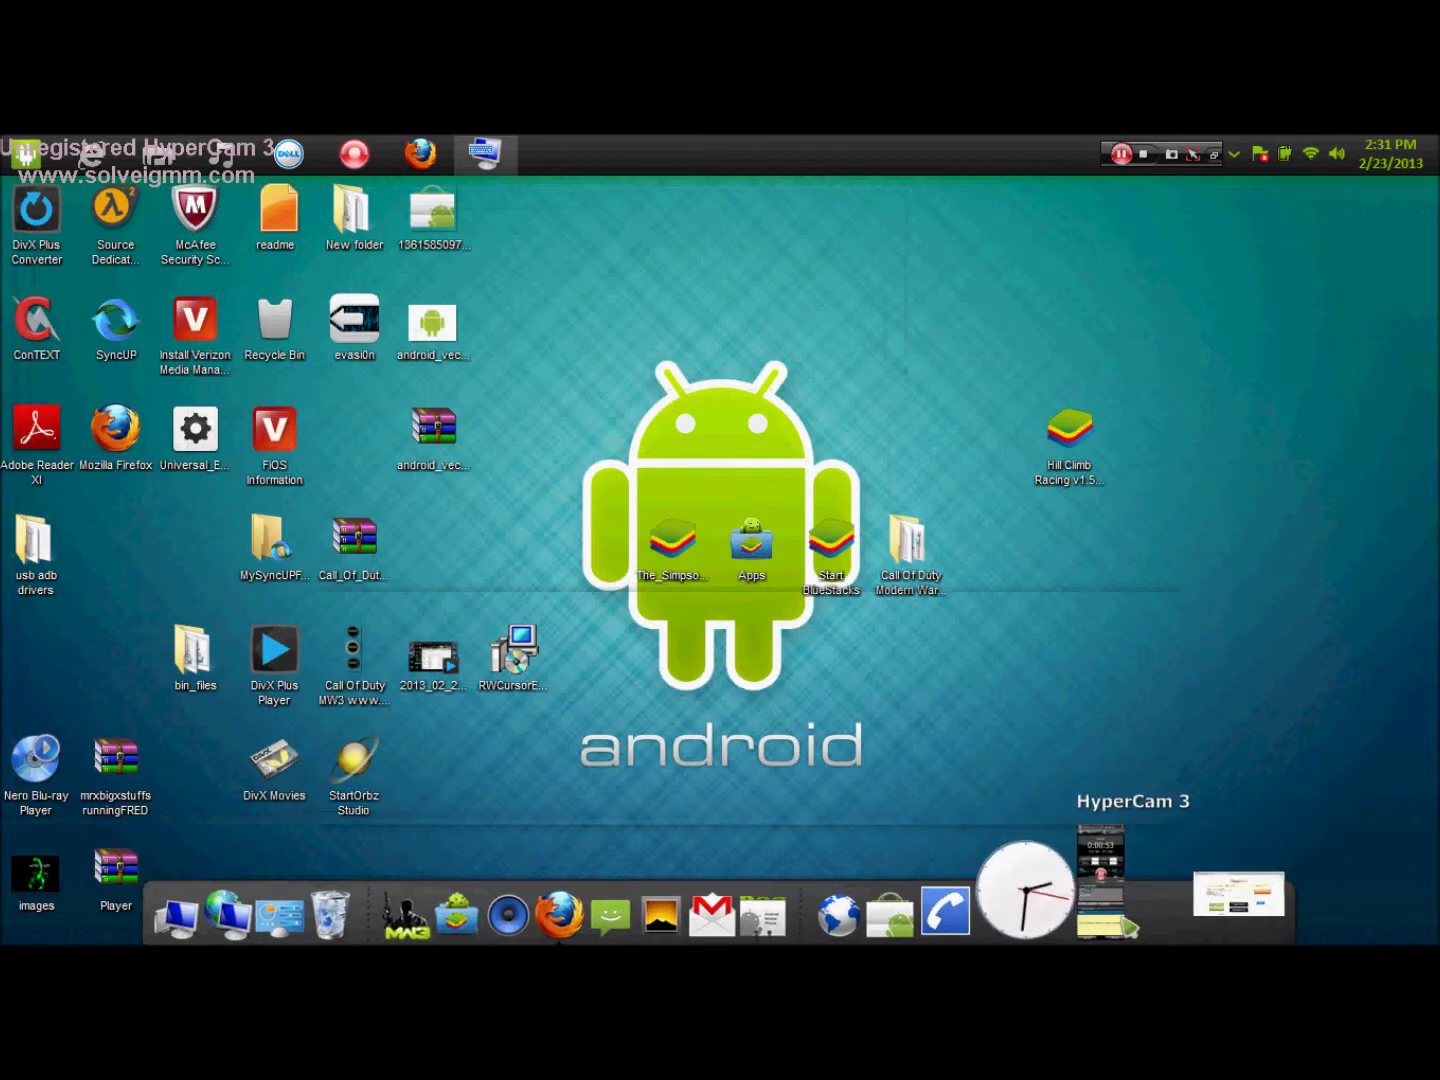
mouse_move(1069, 436)
mouse_down()
mouse_move(419, 680)
mouse_move(1130, 446)
mouse_move(1036, 580)
mouse_move(1062, 430)
mouse_up()
click(1188, 462)
click(1199, 433)
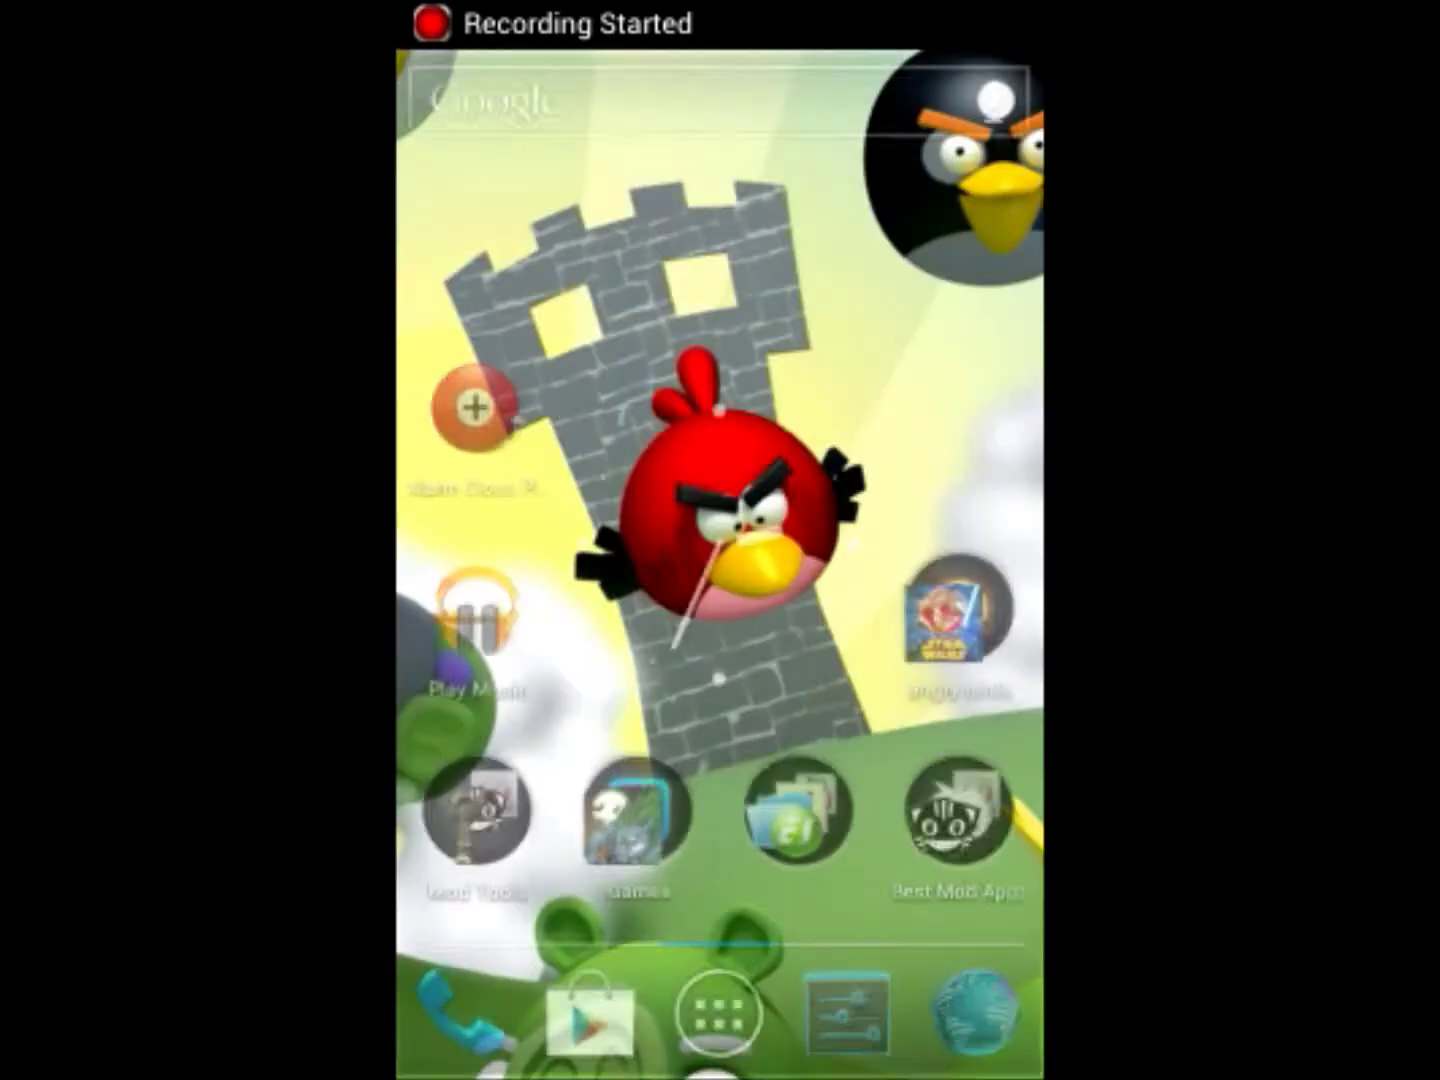
Look through the unnamed, Games, Mod Tools and Best Mod Apps folders on the phone's home screen
scroll(720, 541, left, 1)
scroll(721, 540, right, 2)
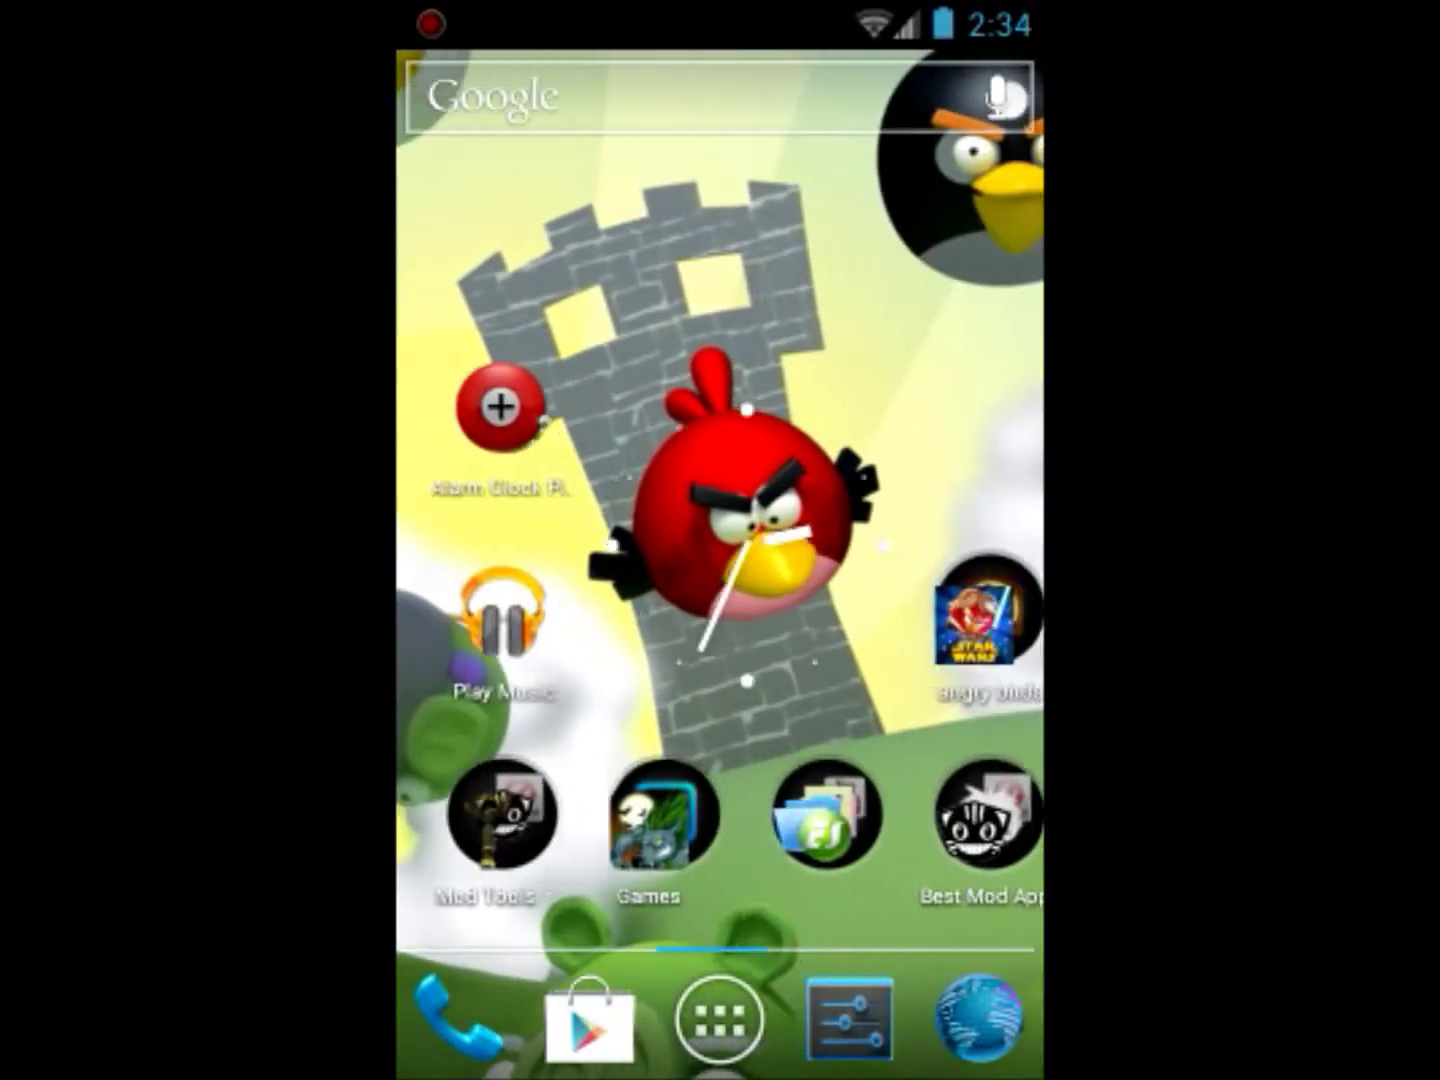
scroll(720, 540, left, 1)
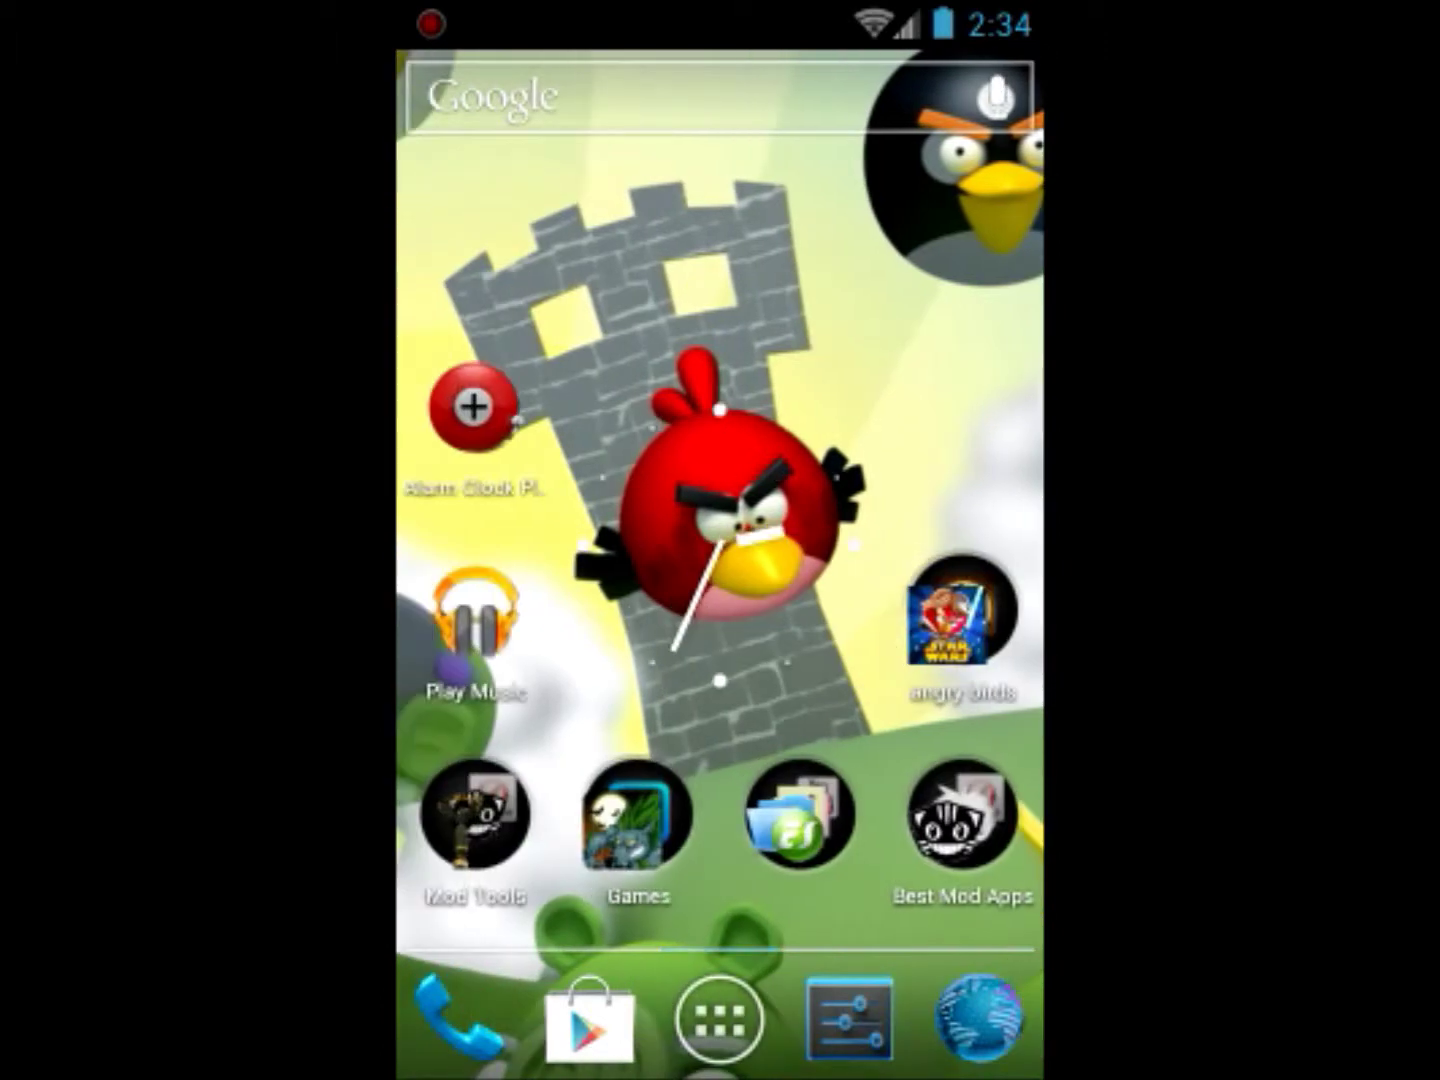
click(798, 812)
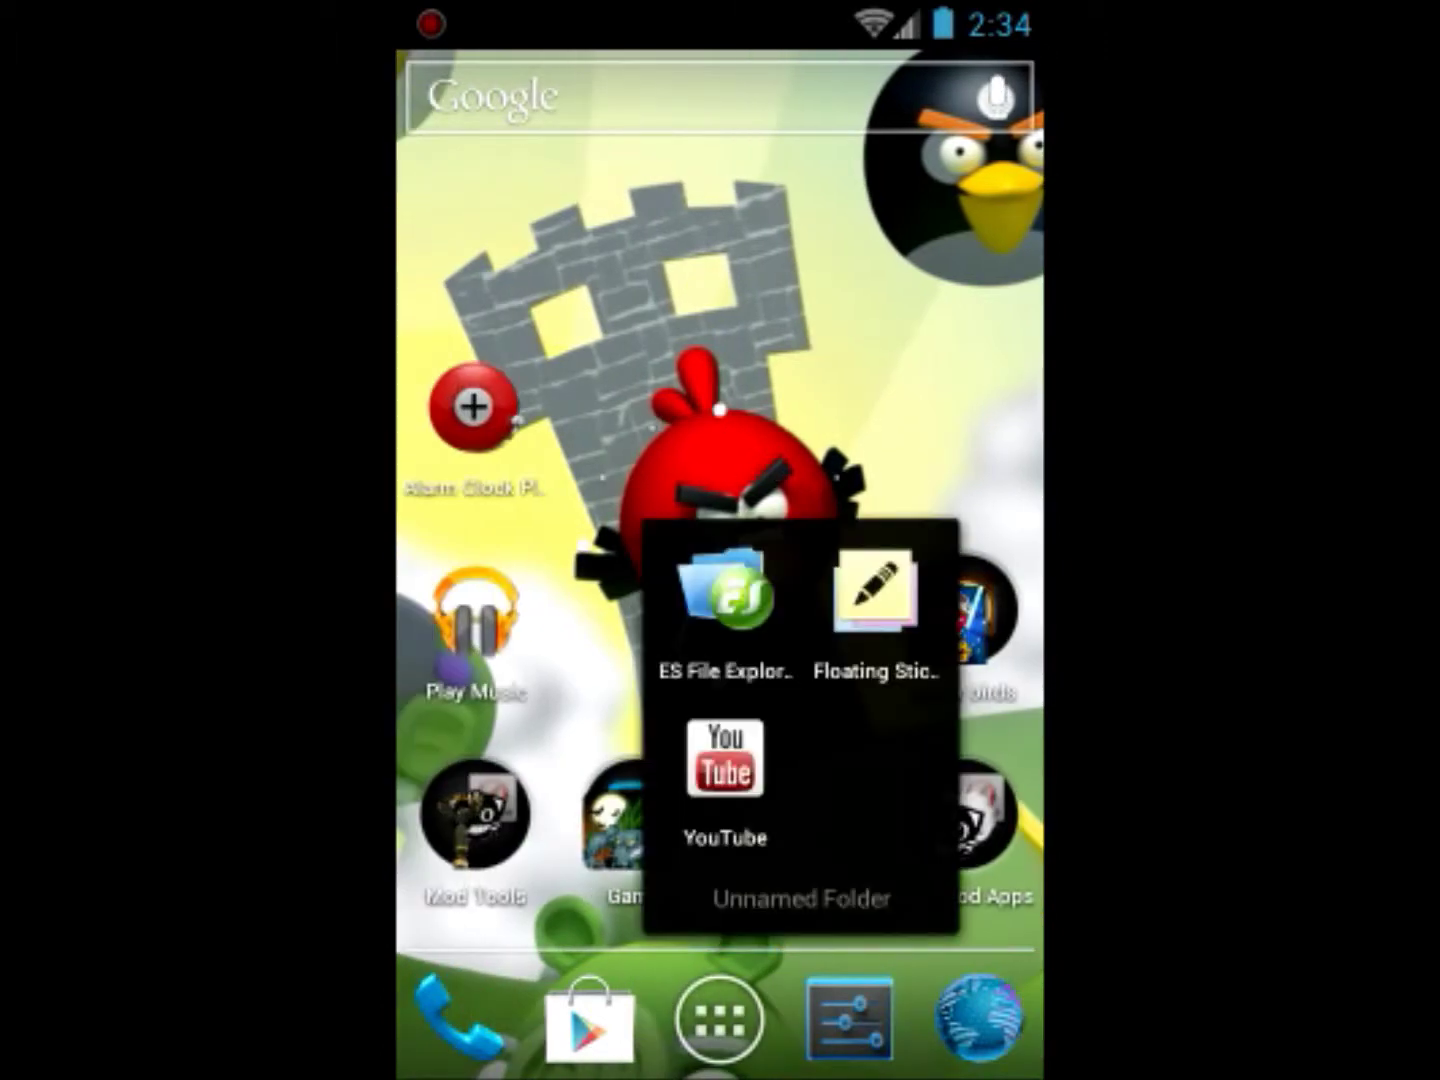
key(Escape)
click(636, 815)
key(Escape)
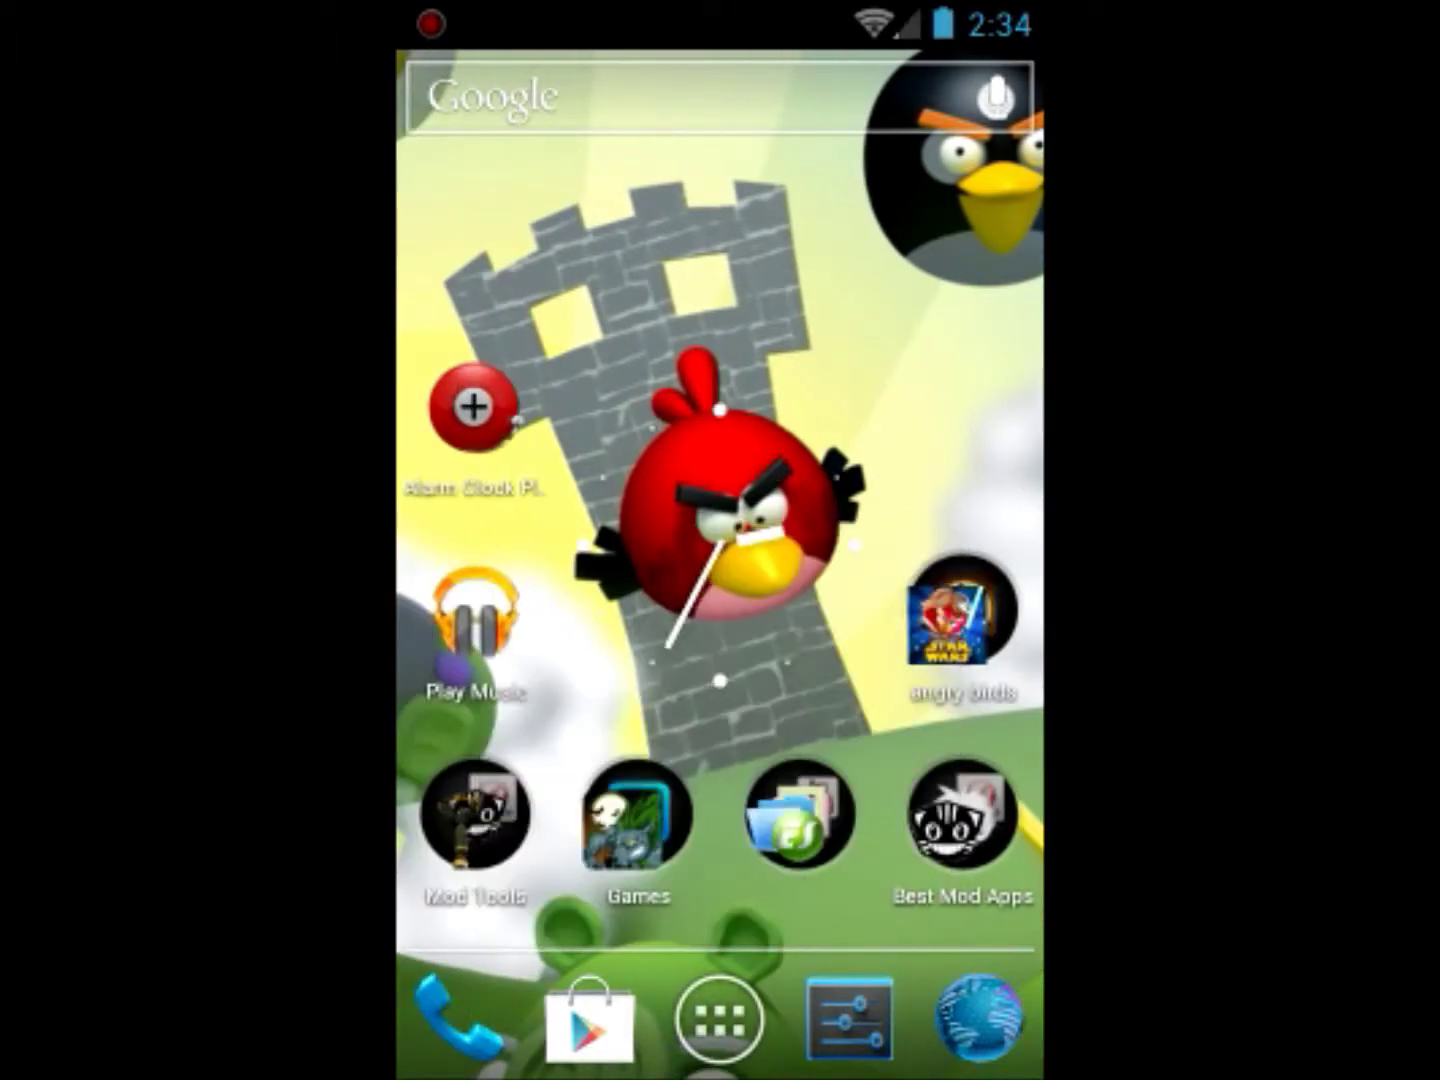
click(474, 812)
key(Escape)
click(961, 813)
key(Escape)
Move the ES File Explorer shortcut out of the unnamed folder onto the upper part of the home screen
click(799, 813)
drag(724, 596, 638, 205)
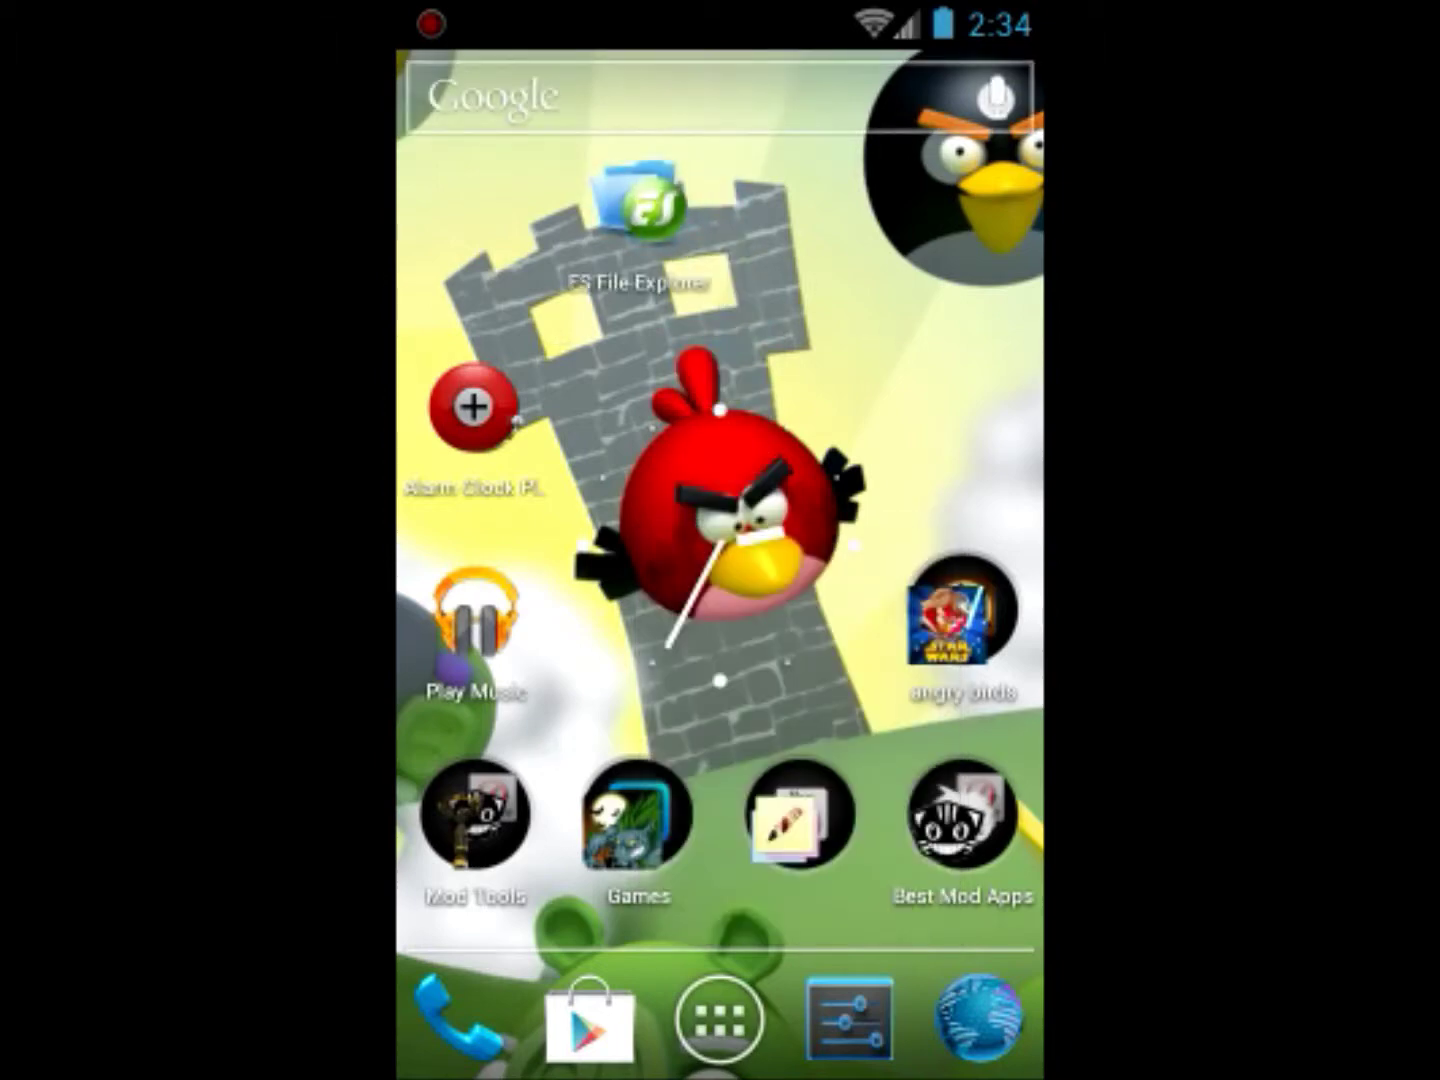
Try to load the Google Play store, retrying the connection, and return to the home screen
click(589, 1021)
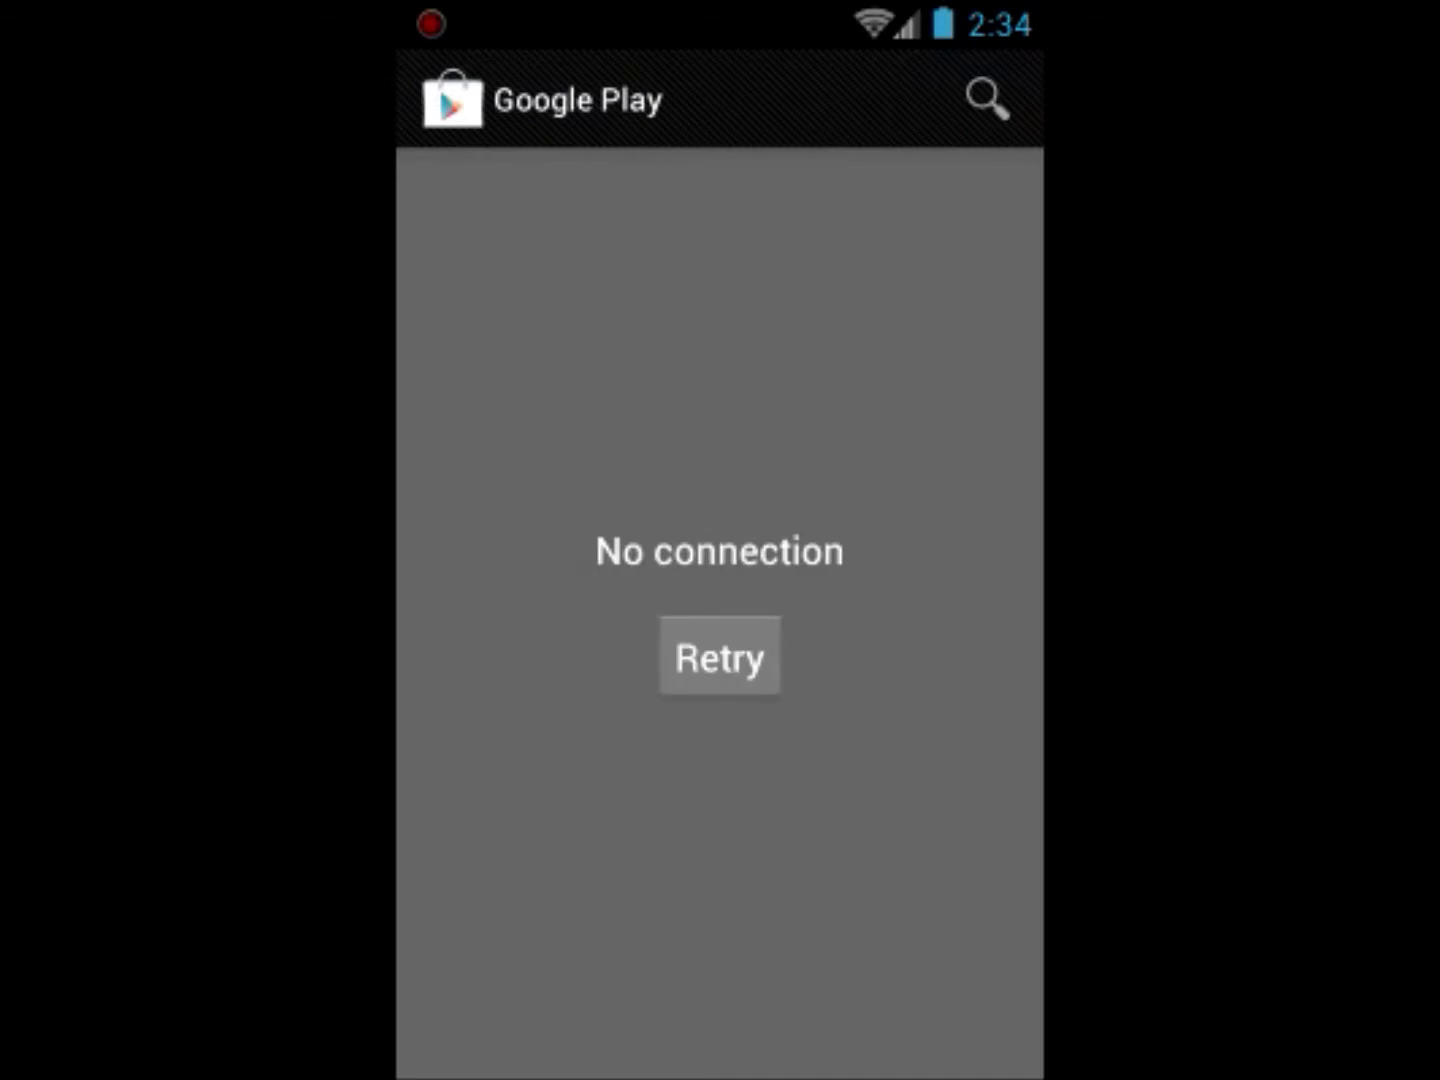
click(721, 656)
click(720, 655)
key(Home)
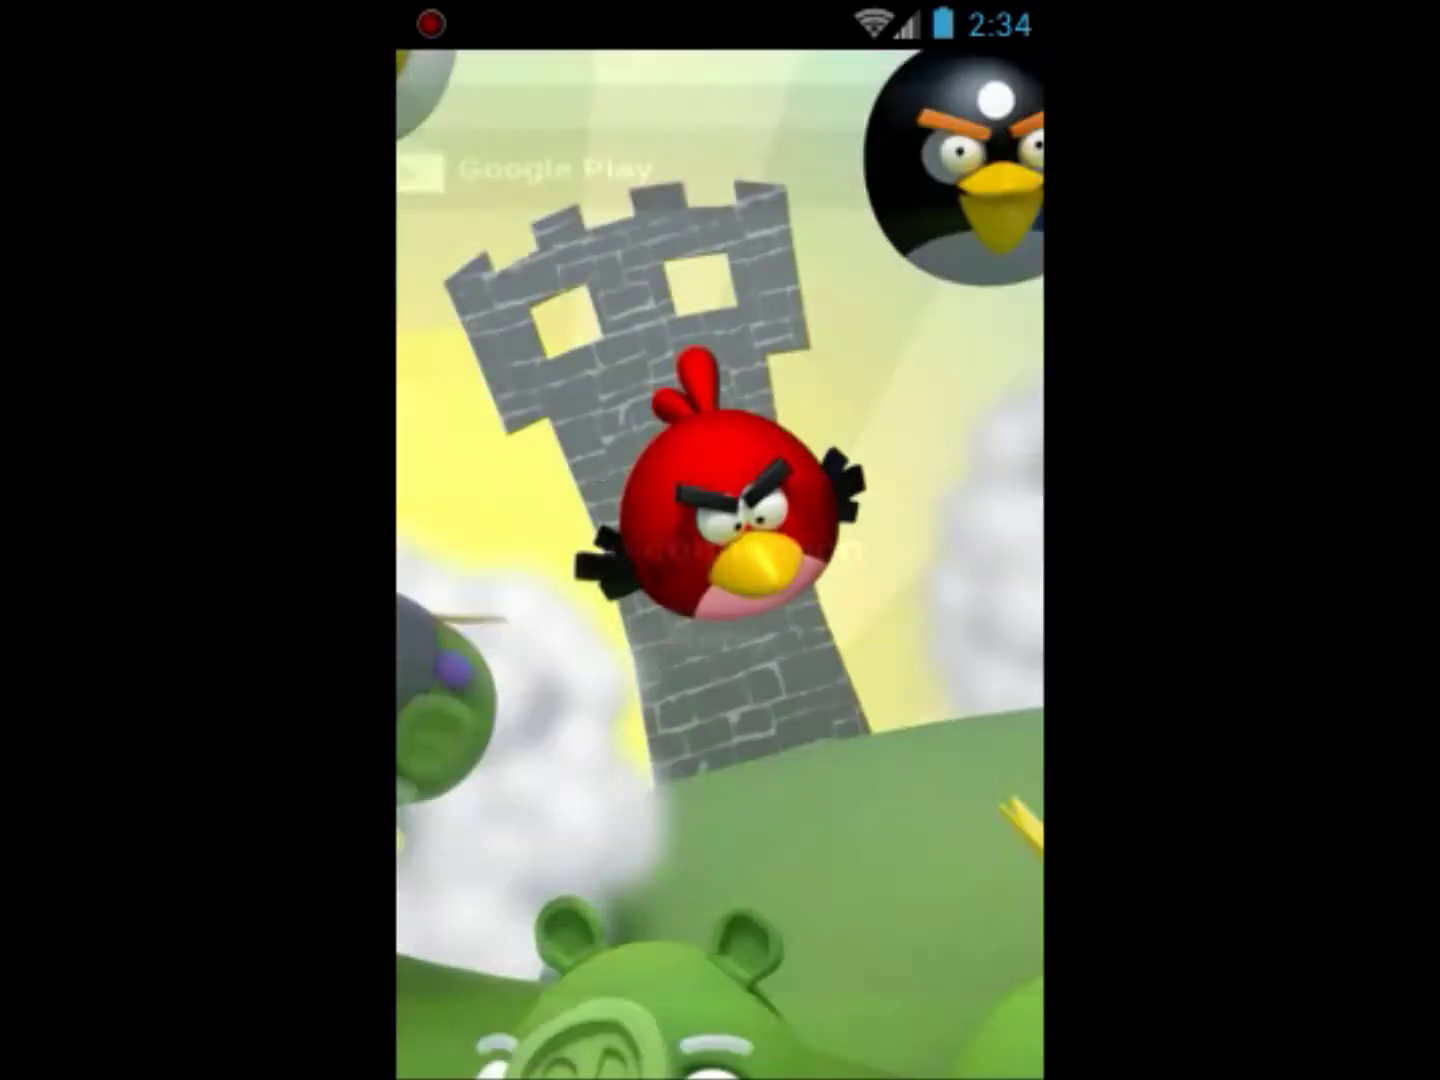
Open the phone's Wi-Fi settings to check the network connection
click(849, 1017)
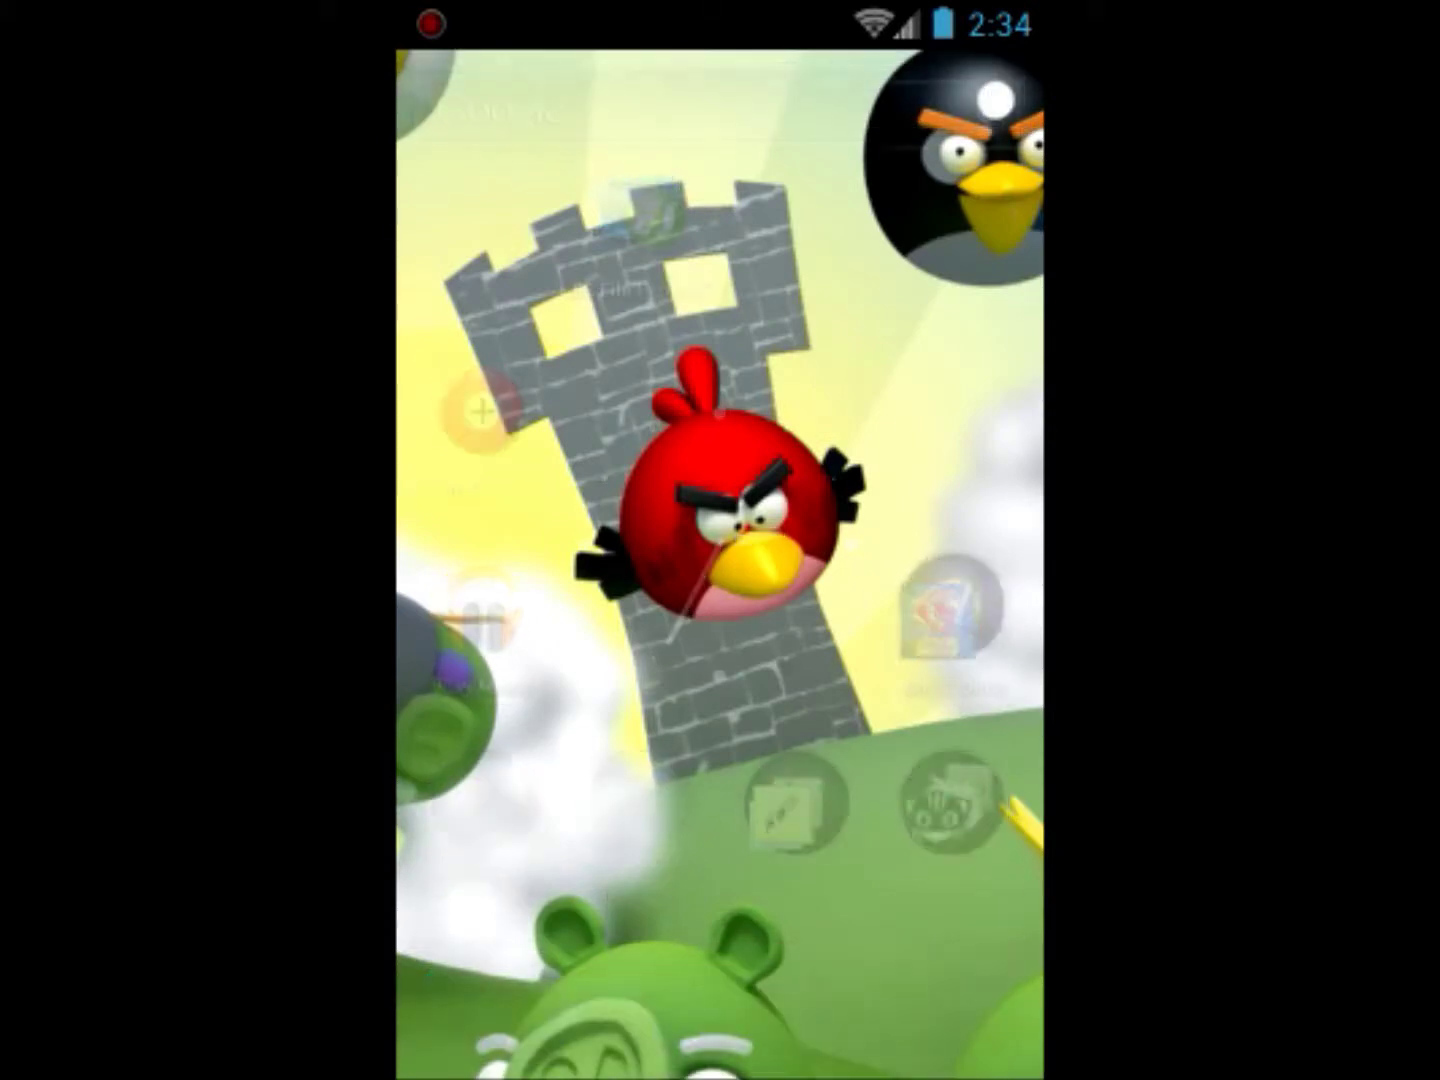
scroll(720, 600, up, 5)
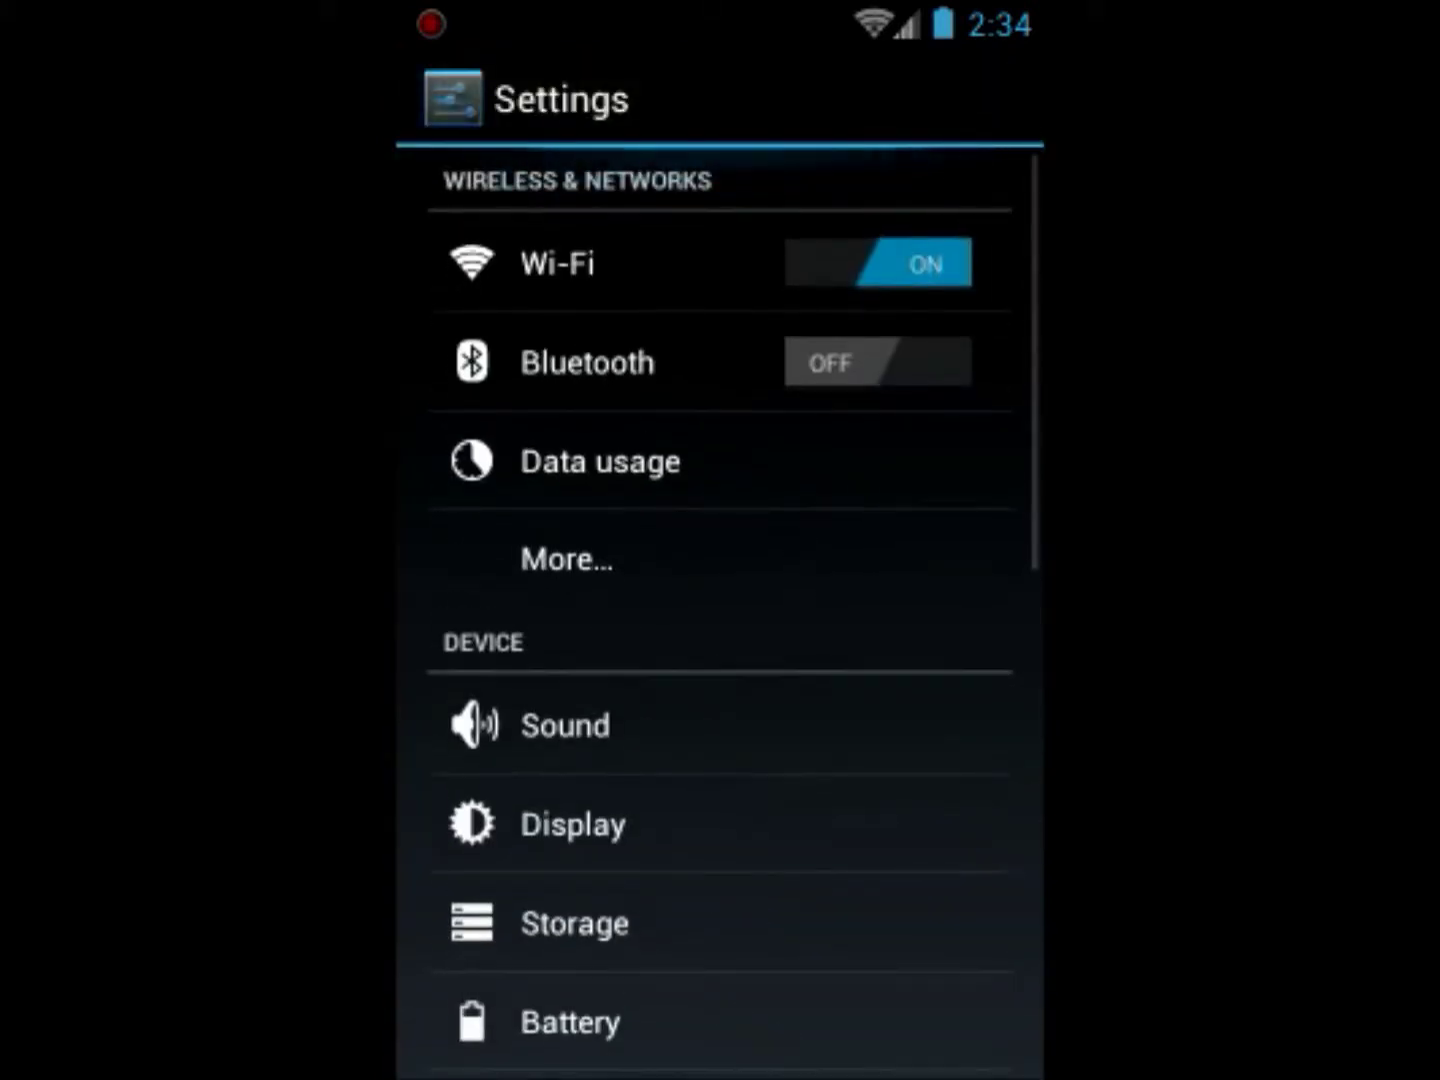
click(671, 245)
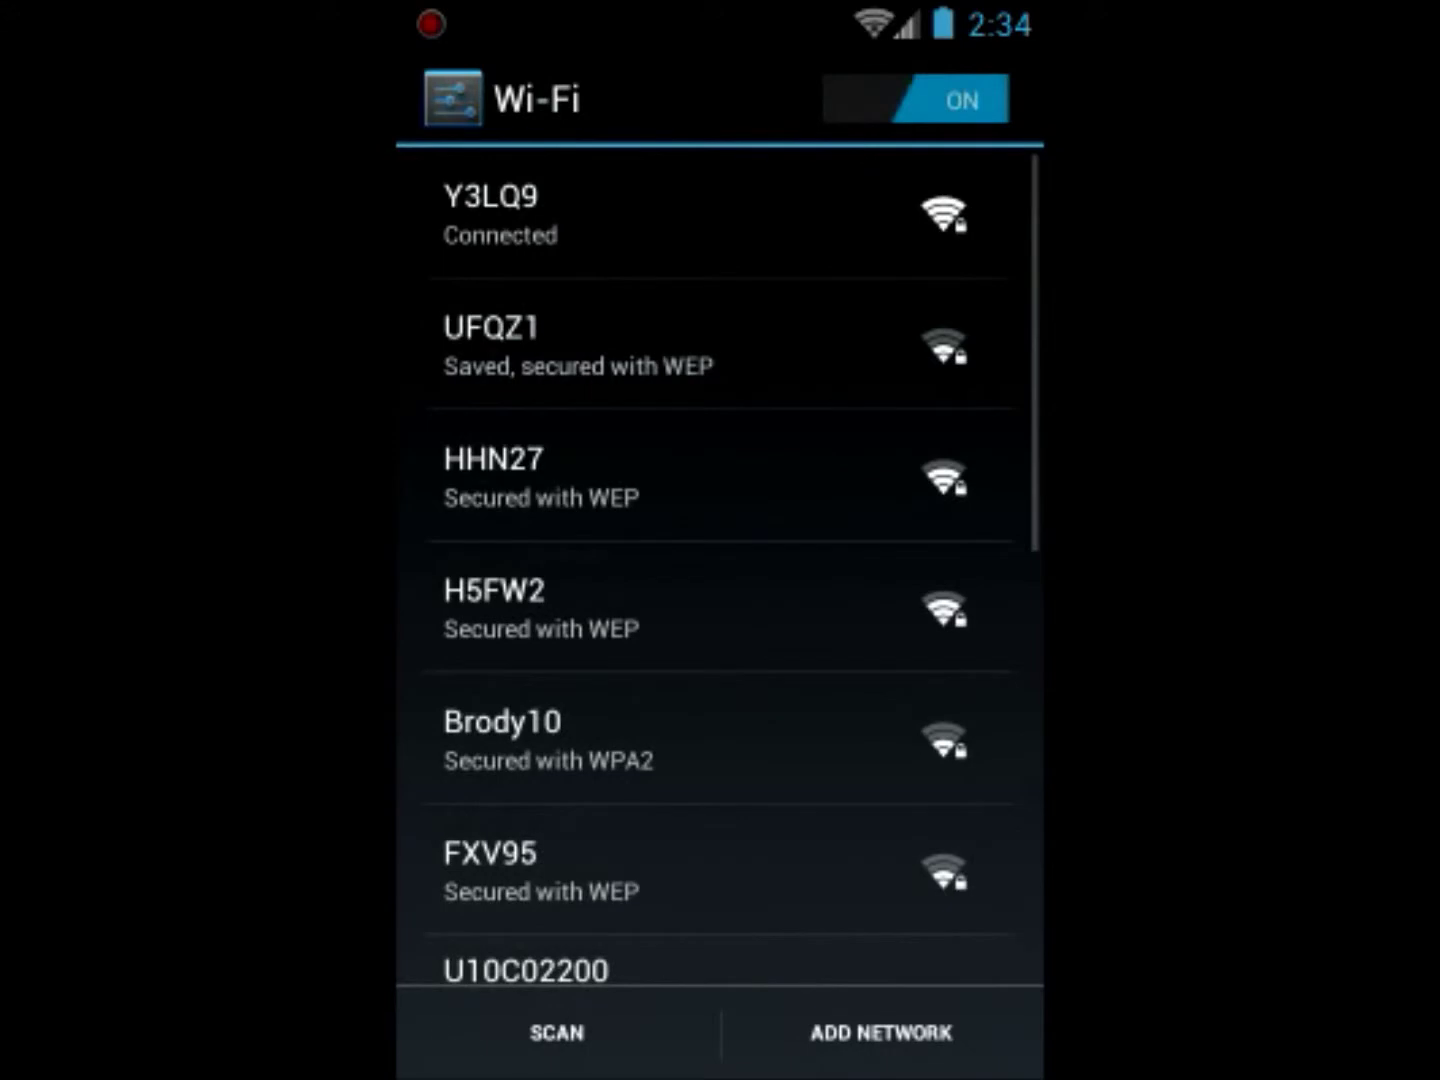
Scan for Wi-Fi networks, turn the phone's Wi-Fi off and return to the home screen
click(556, 1032)
key(Escape)
click(877, 262)
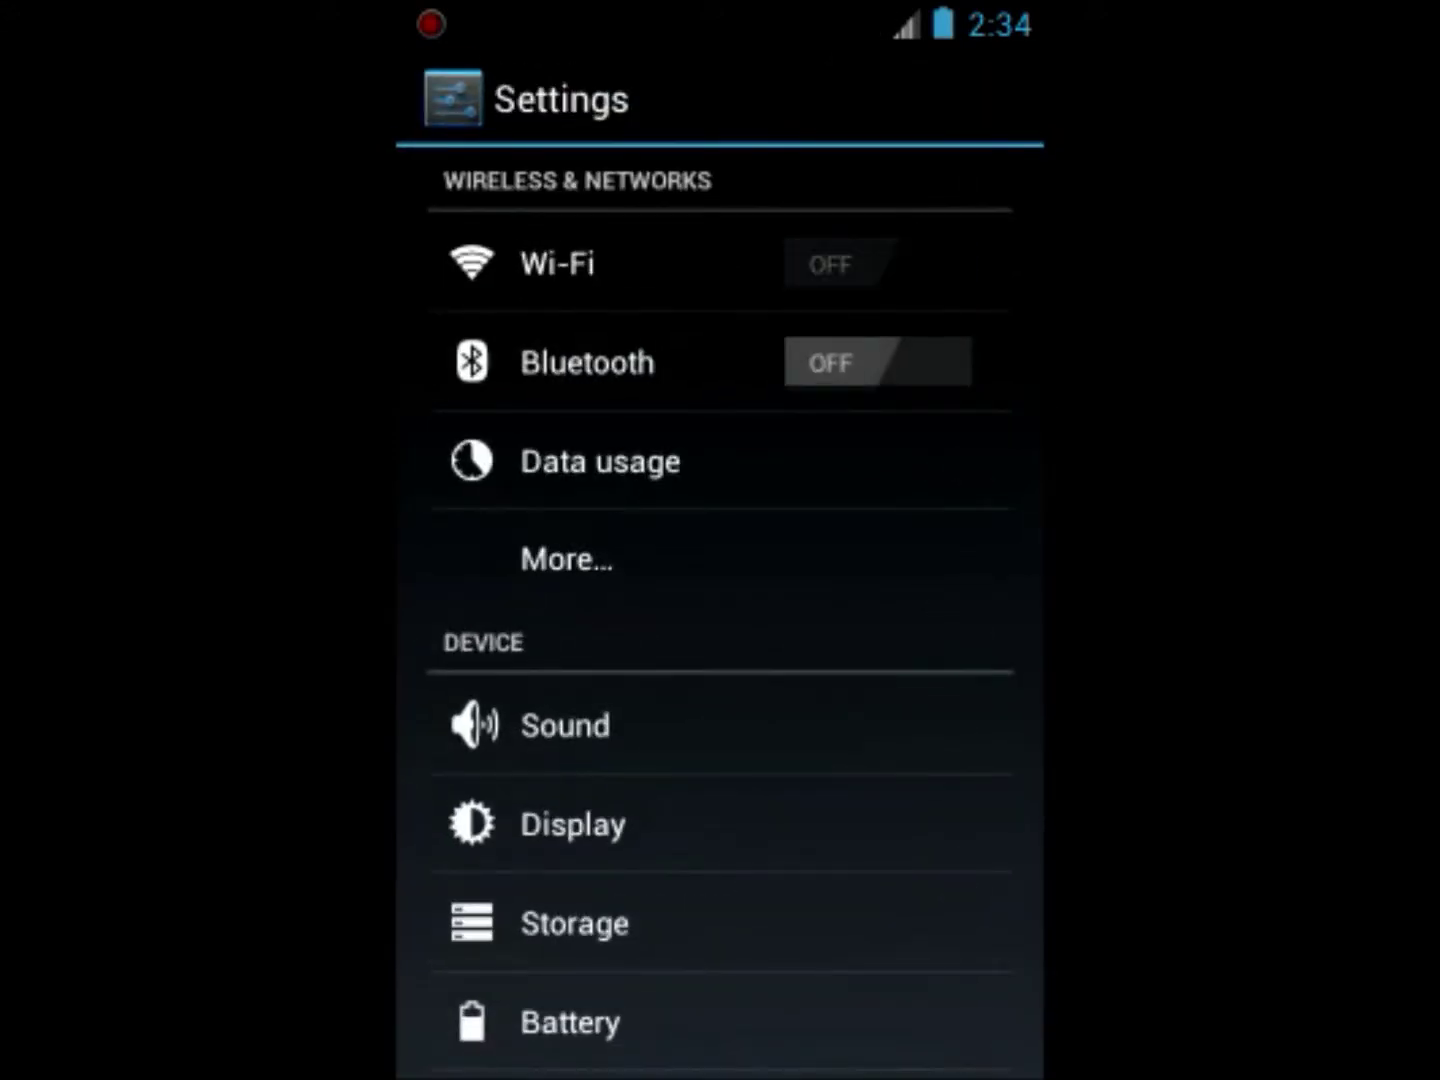
key(Home)
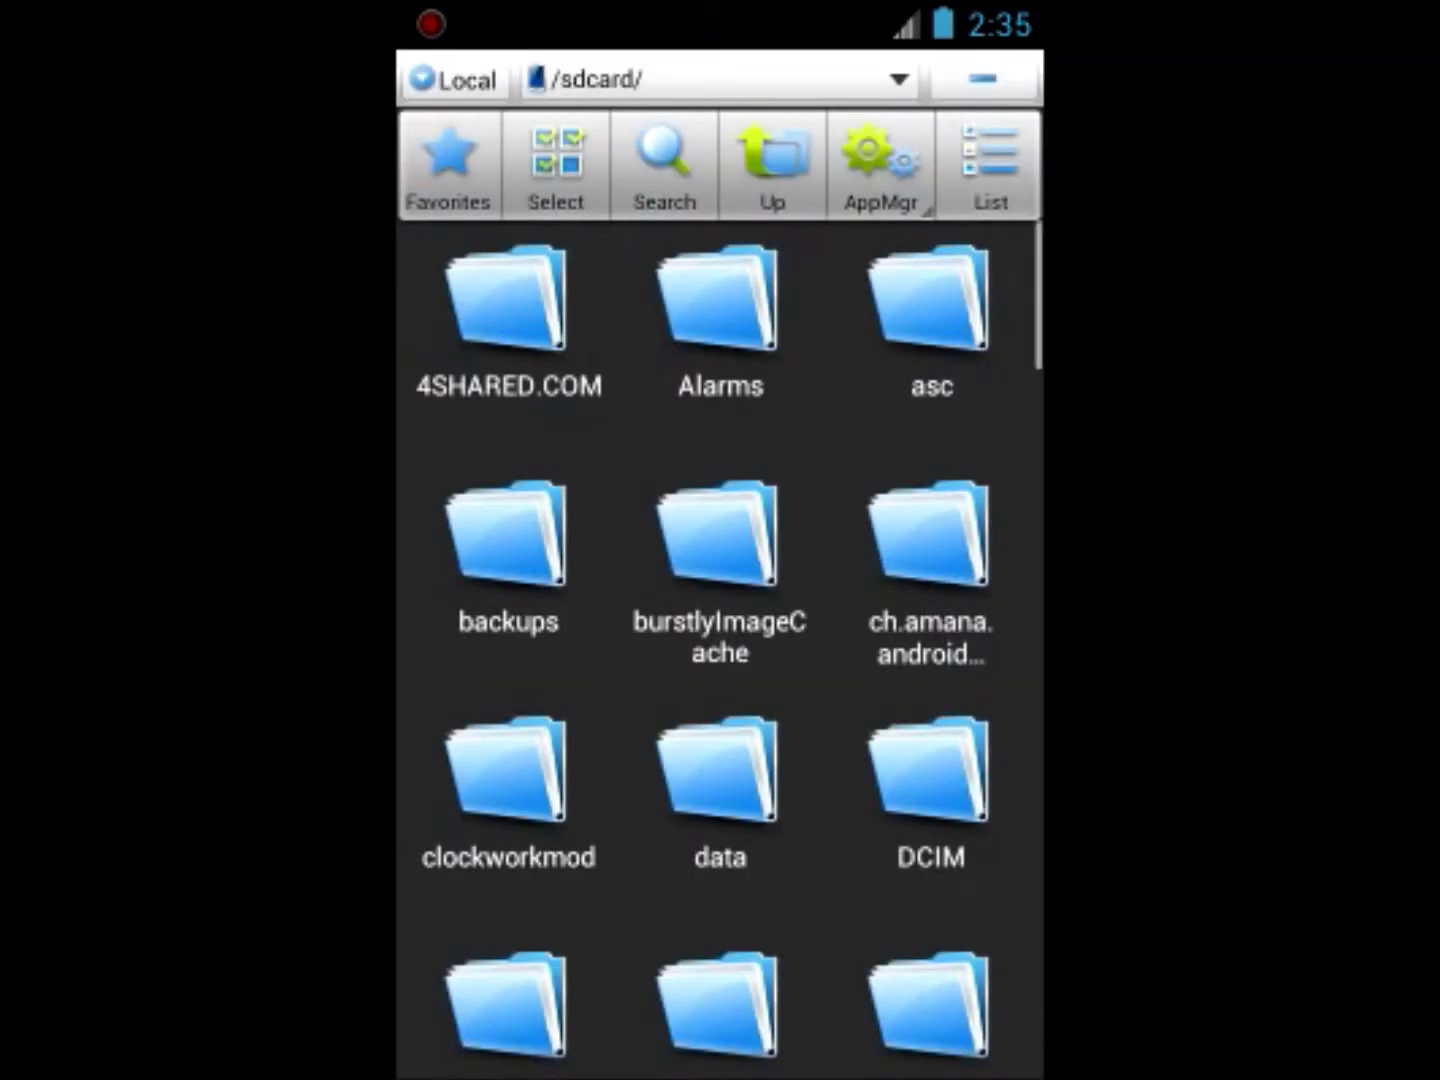
Find the Hill Climb Racing v1.5.2 APK in /sdcard/ with ES File Explorer and install it
drag(894, 700, 959, 250)
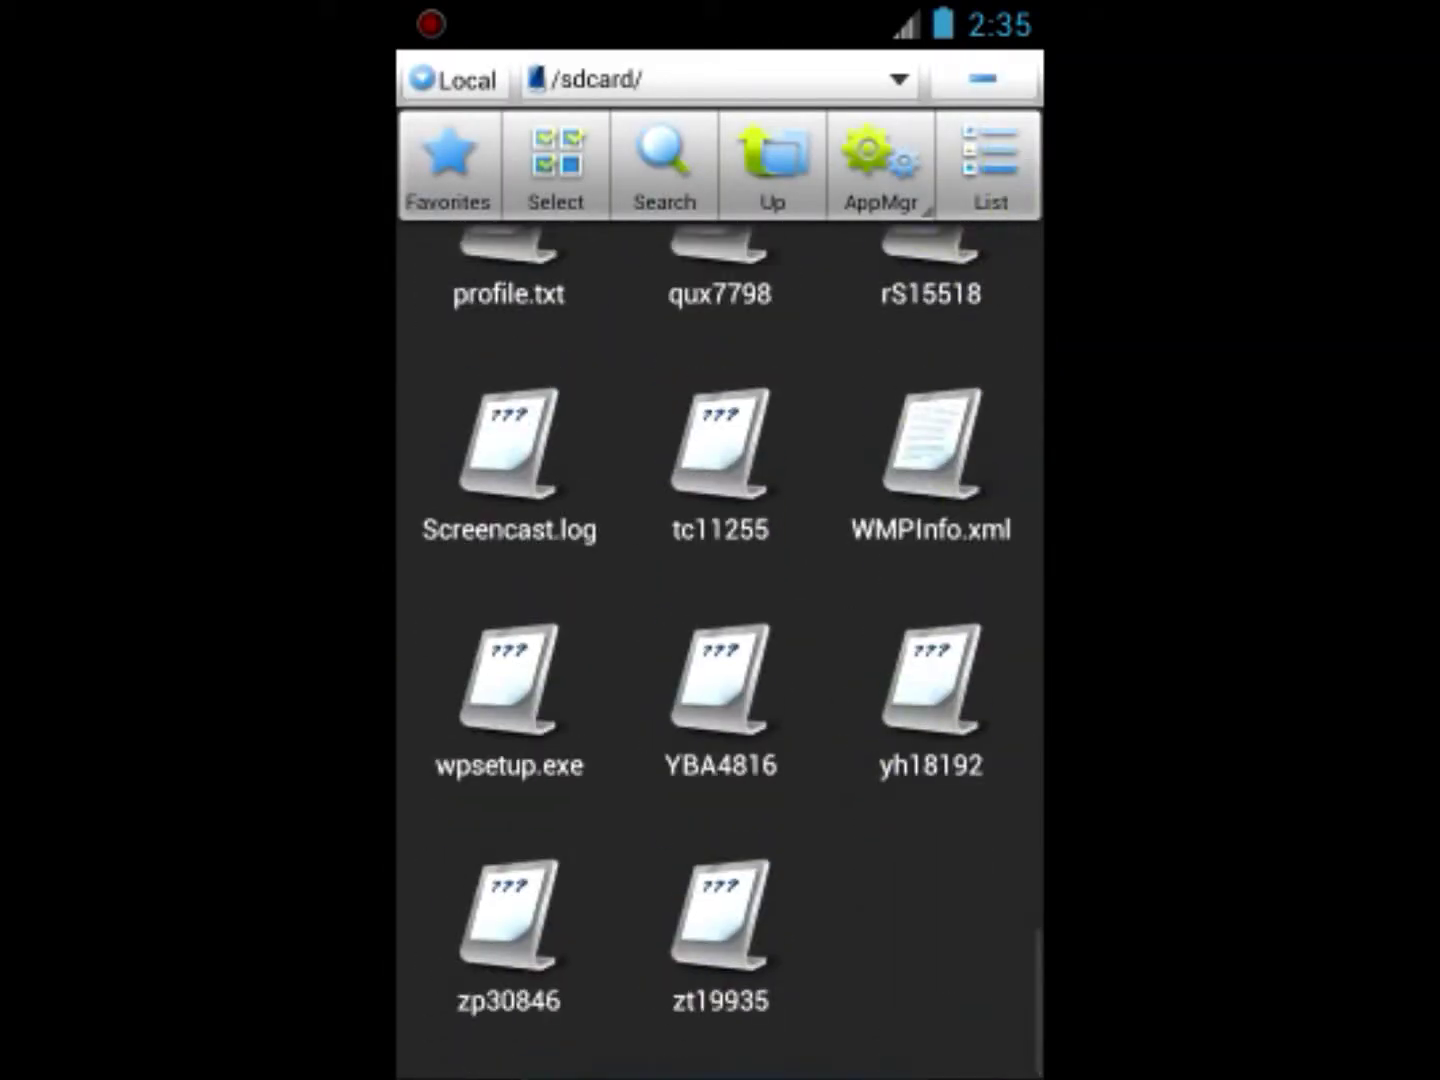
scroll(849, 754, up, 10)
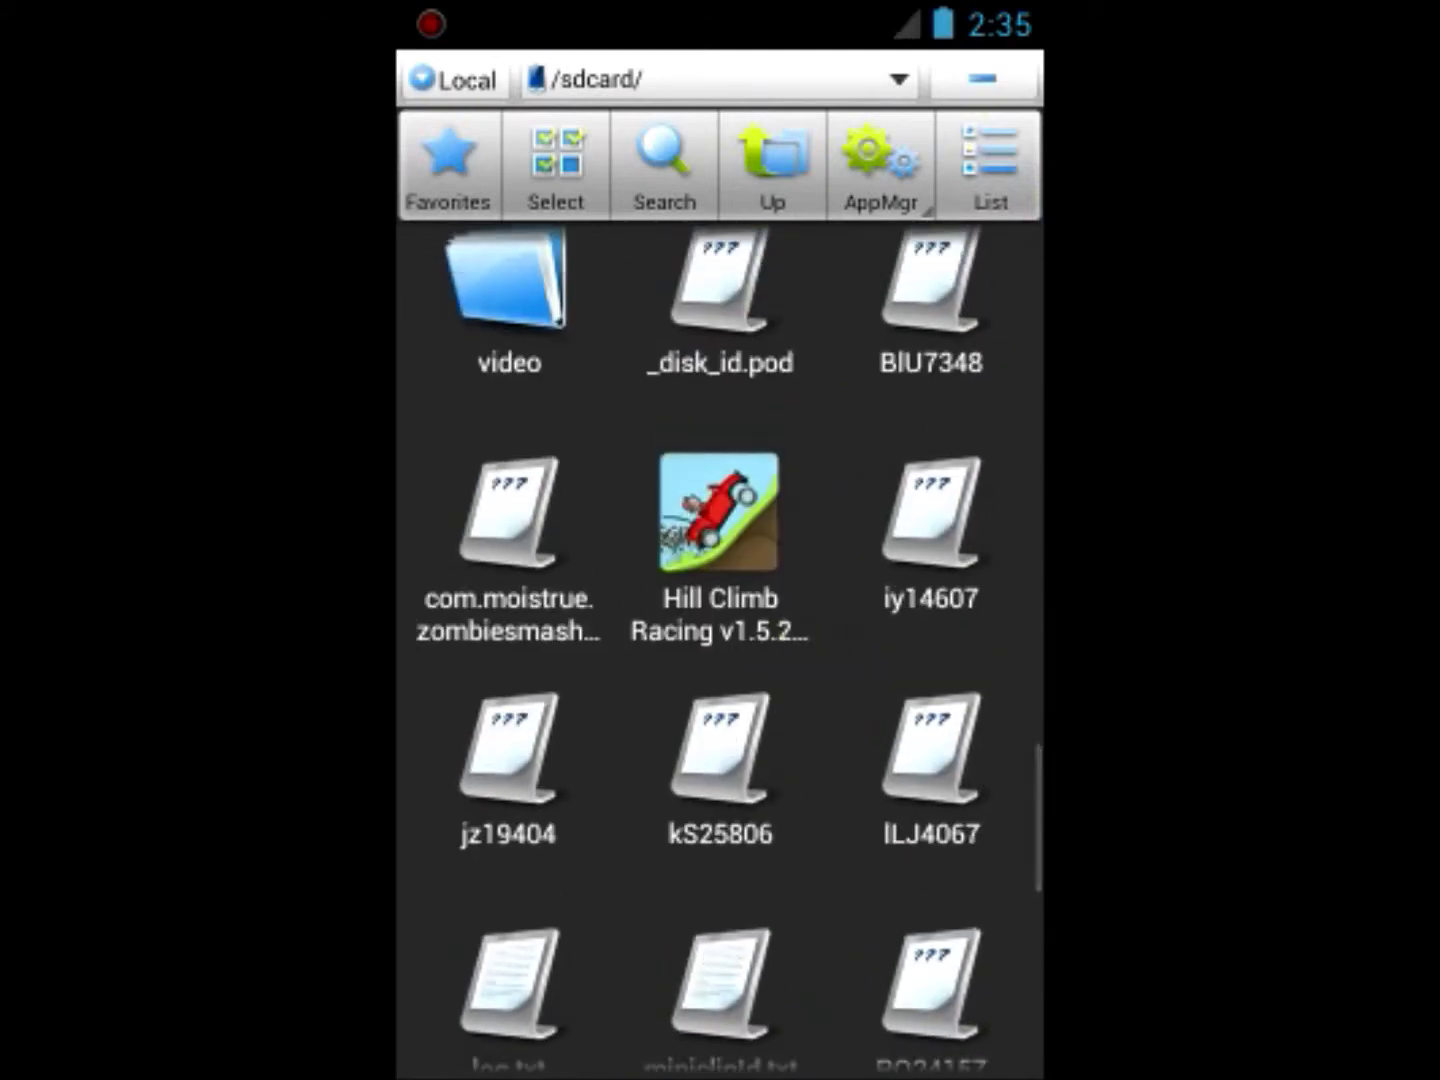
scroll(1000, 380, up, 5)
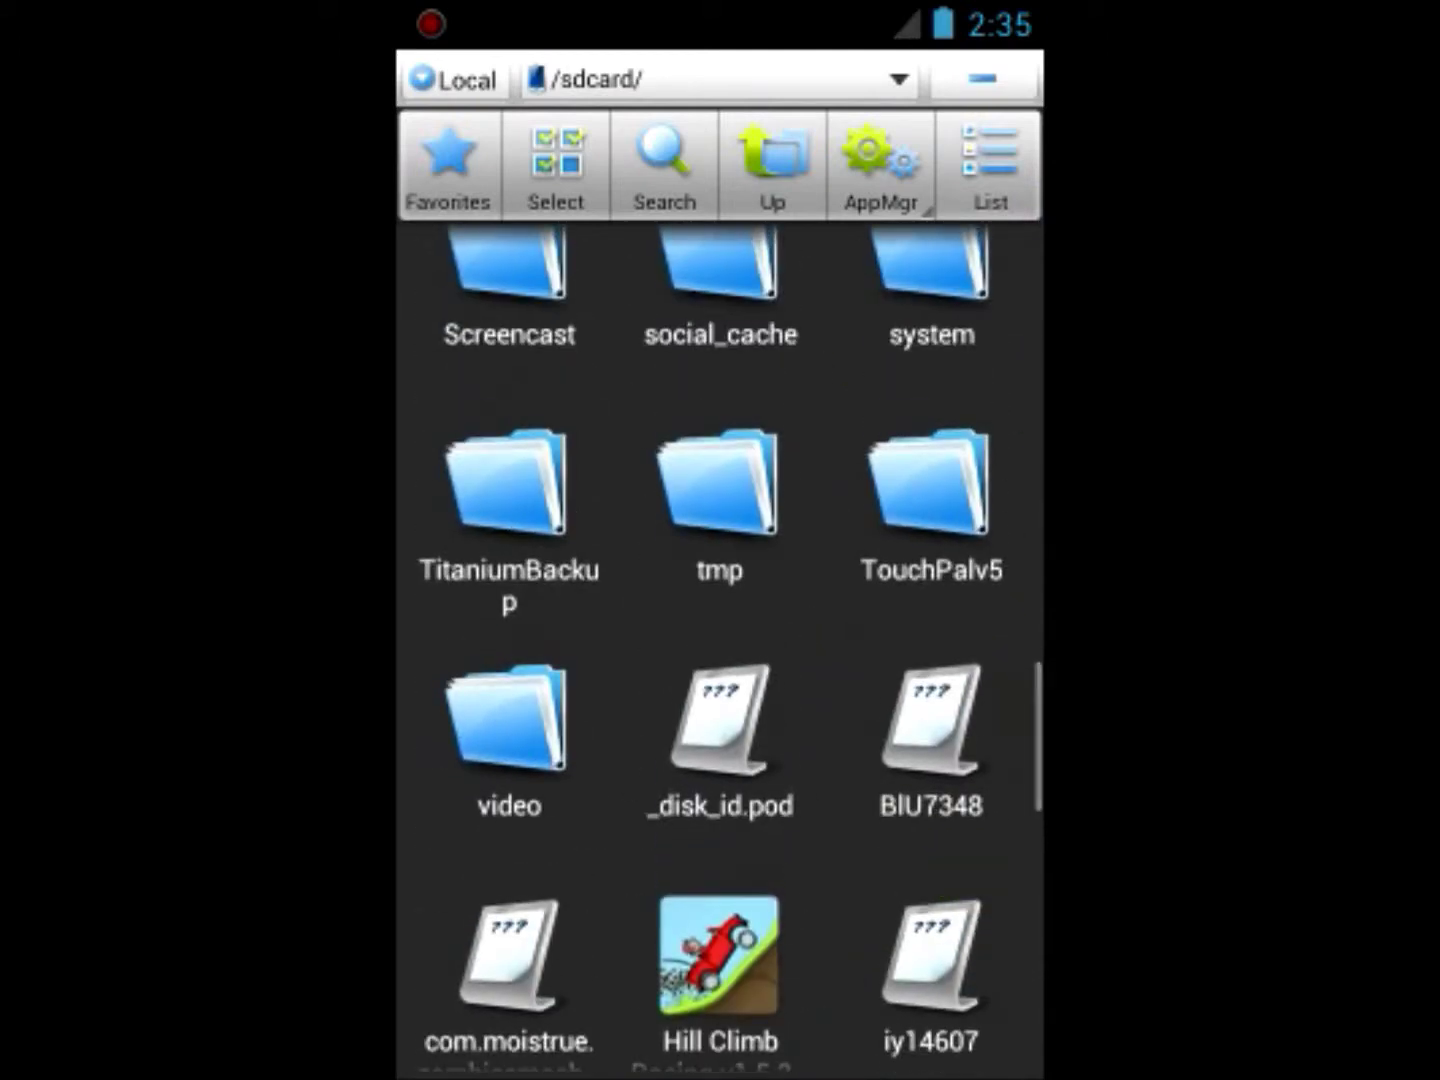
scroll(923, 510, up, 10)
scroll(850, 510, down, 8)
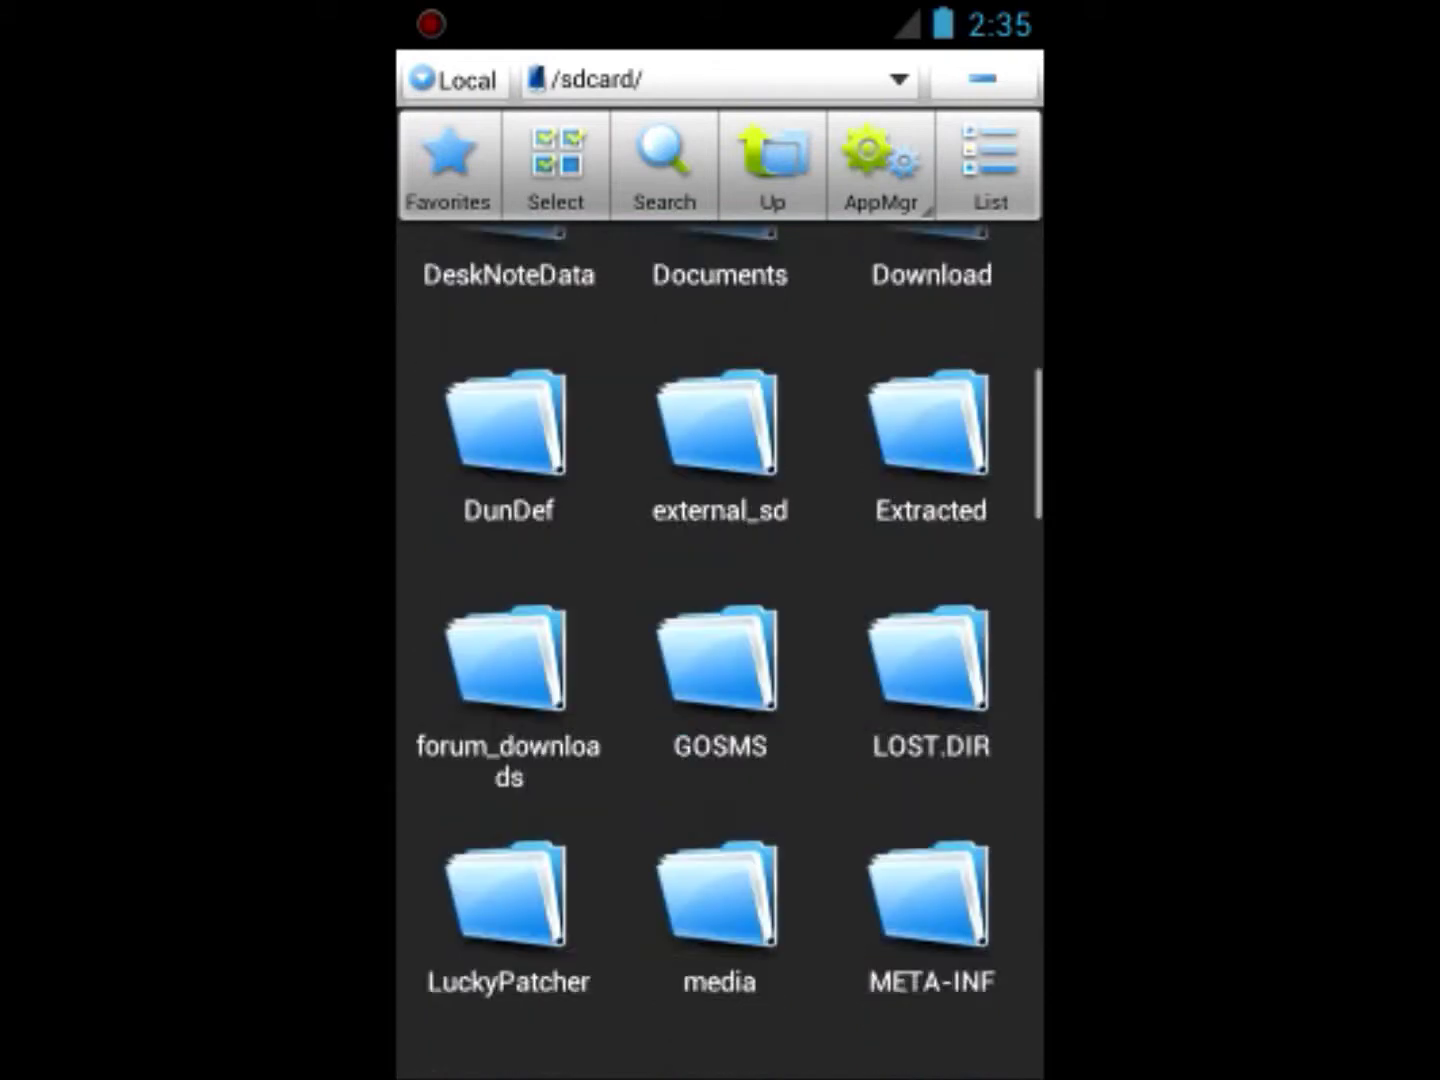
scroll(830, 509, down, 5)
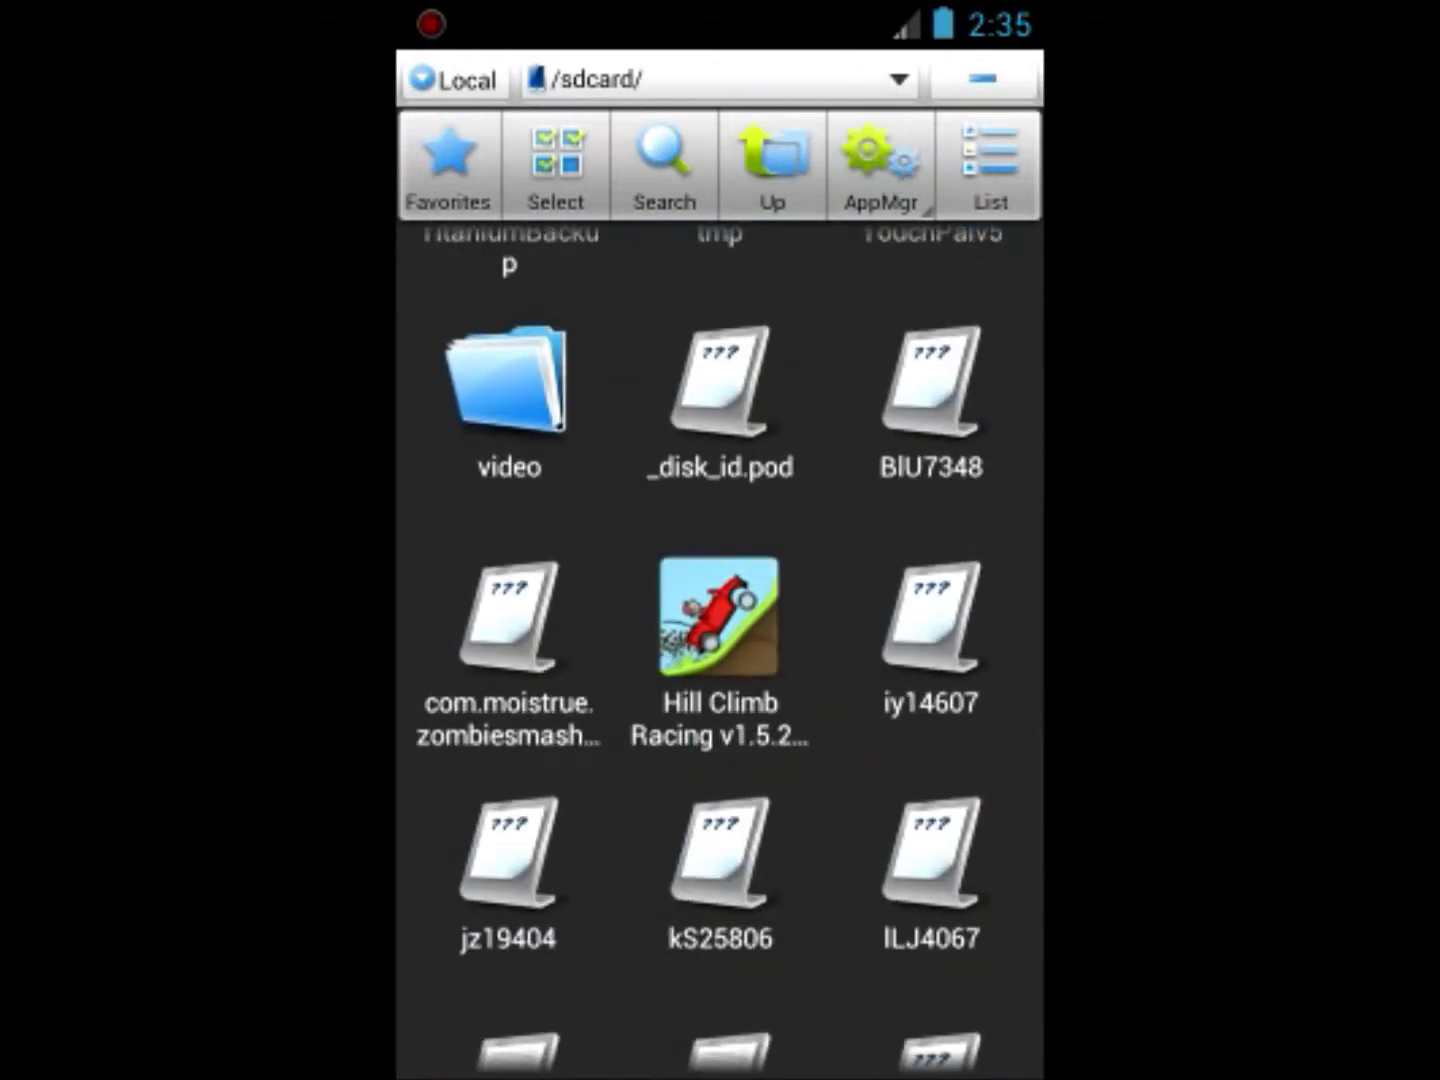
click(719, 651)
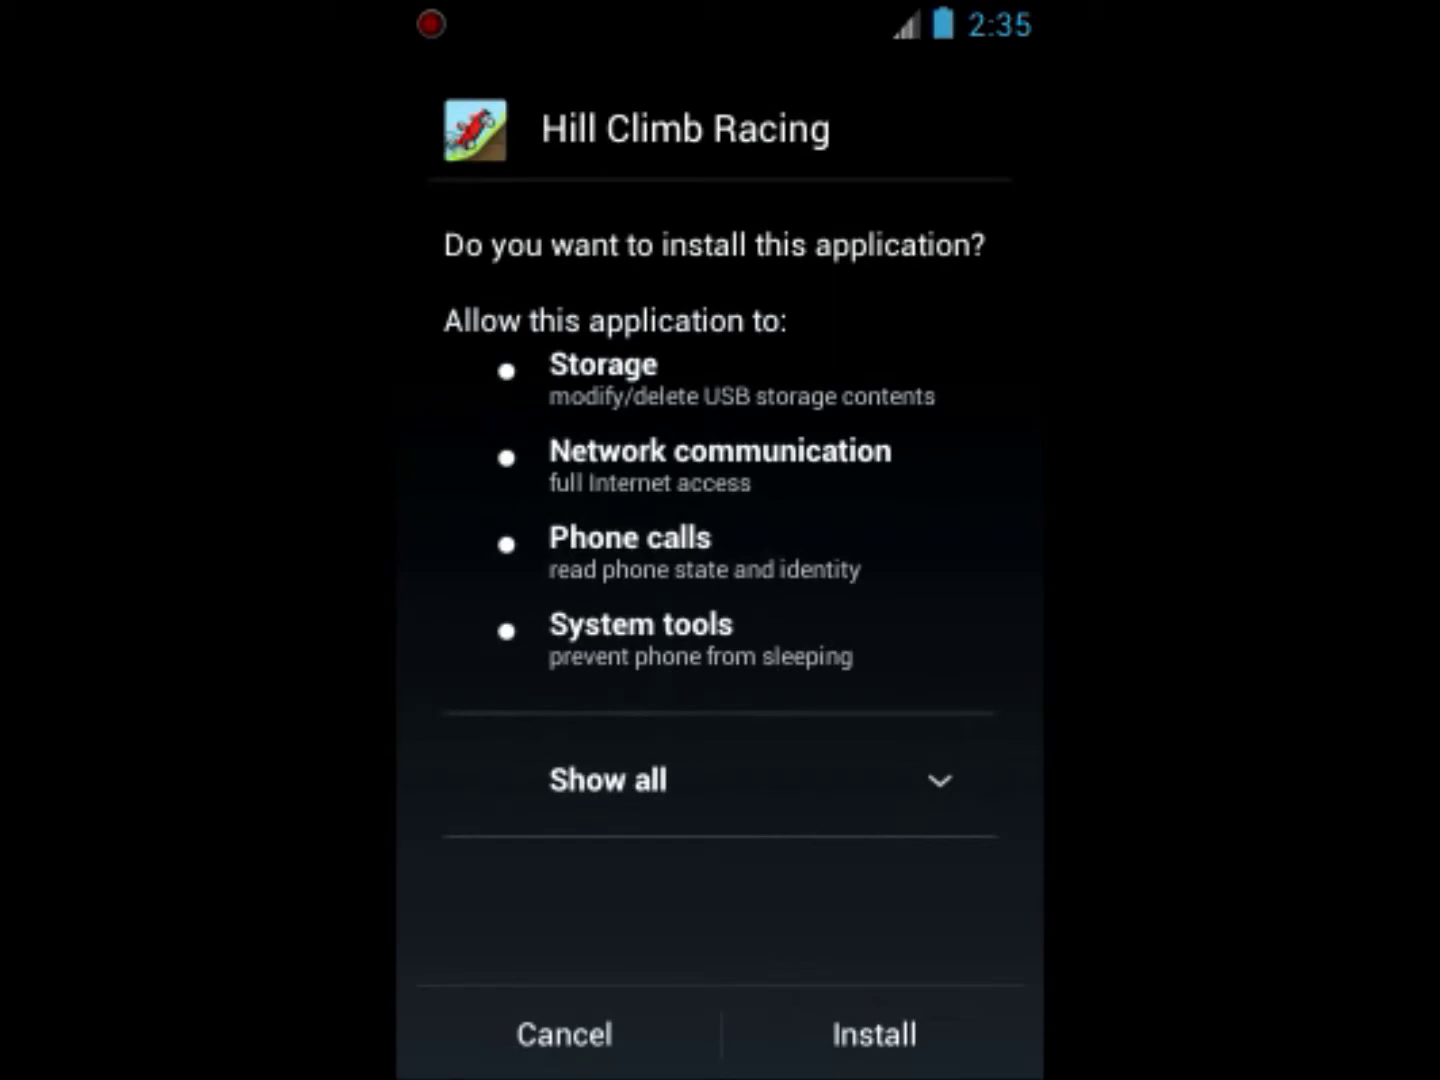
click(874, 1034)
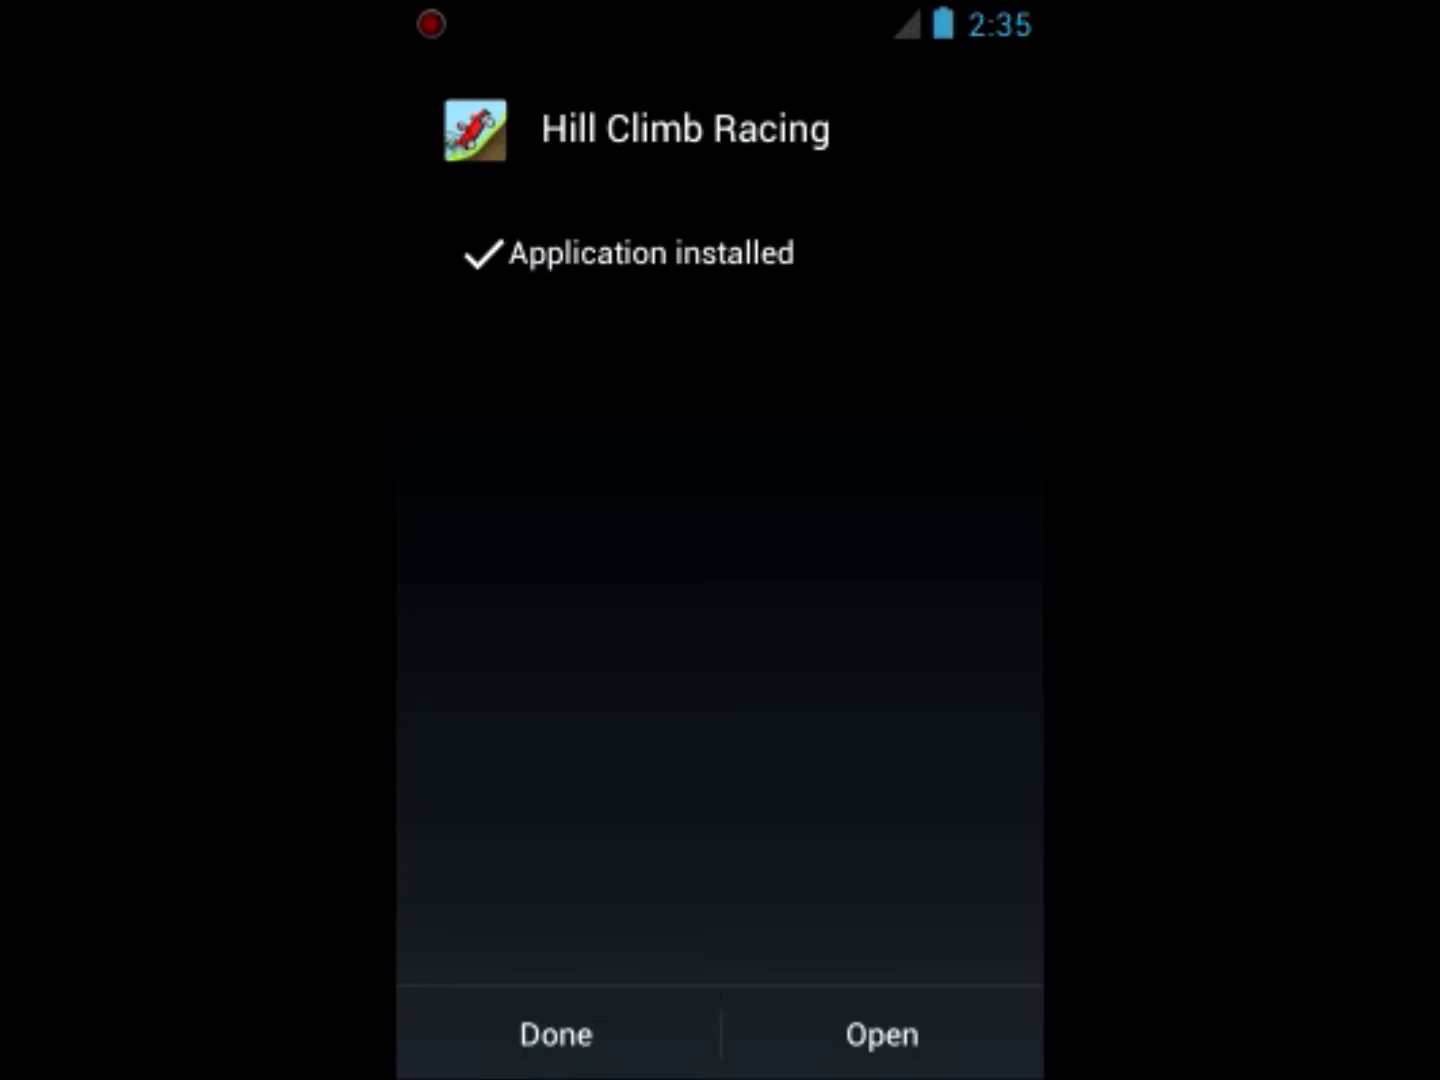
key(Escape)
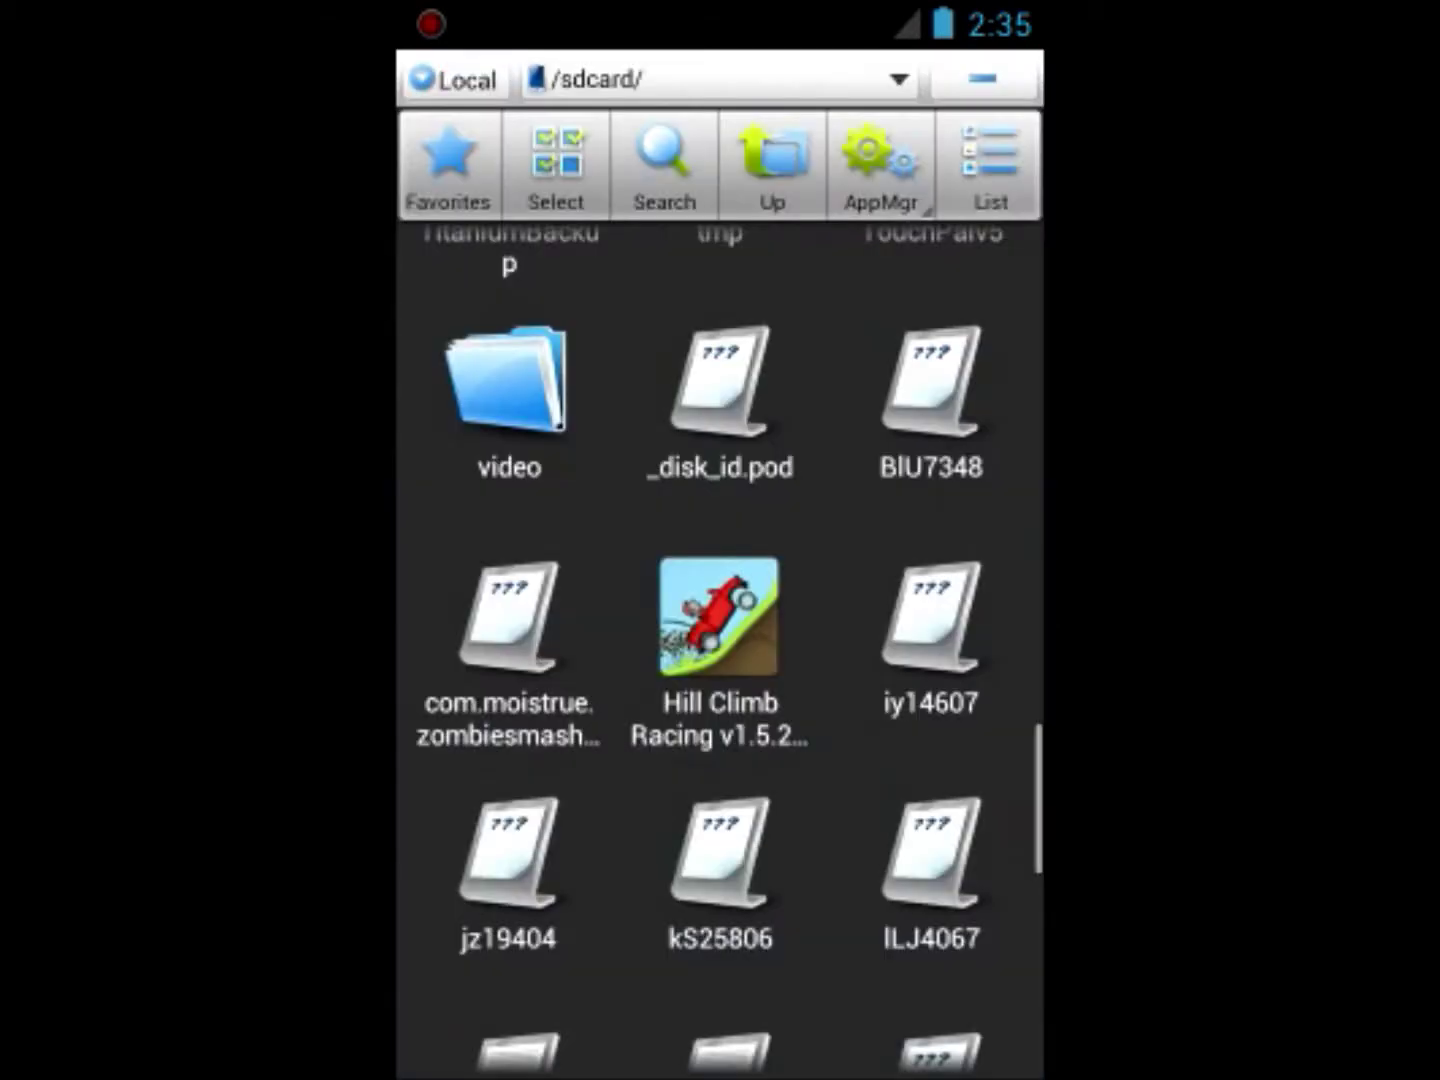
Return to the home screen and launch Hill Climb Racing from the list of installed apps
key(Home)
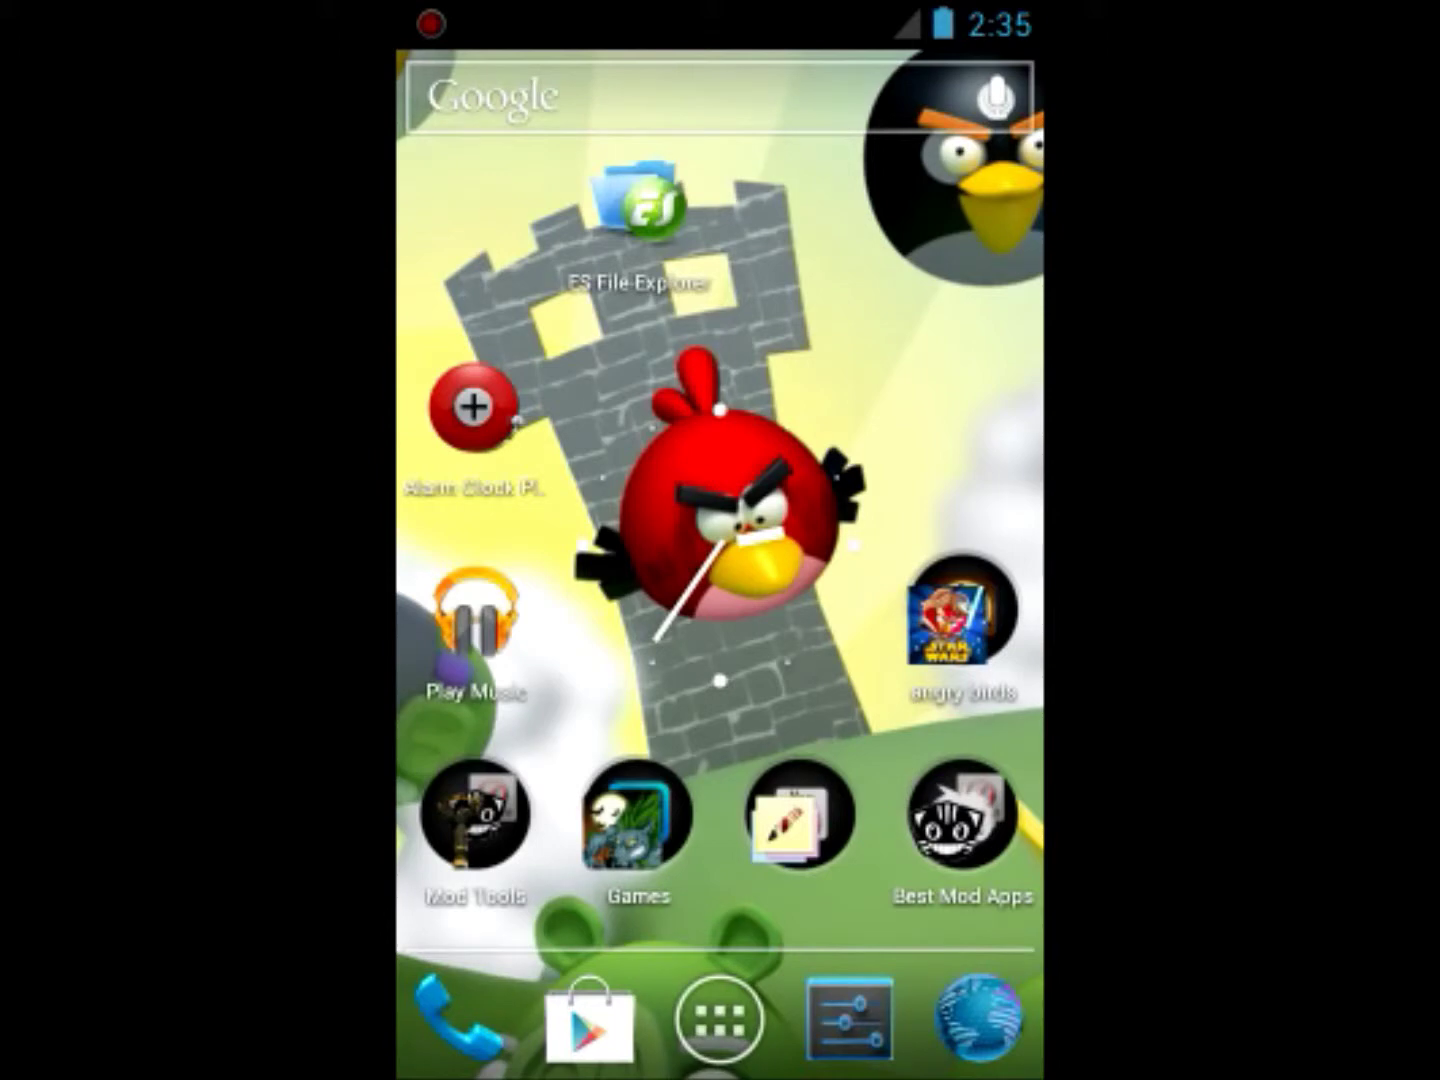
click(721, 1021)
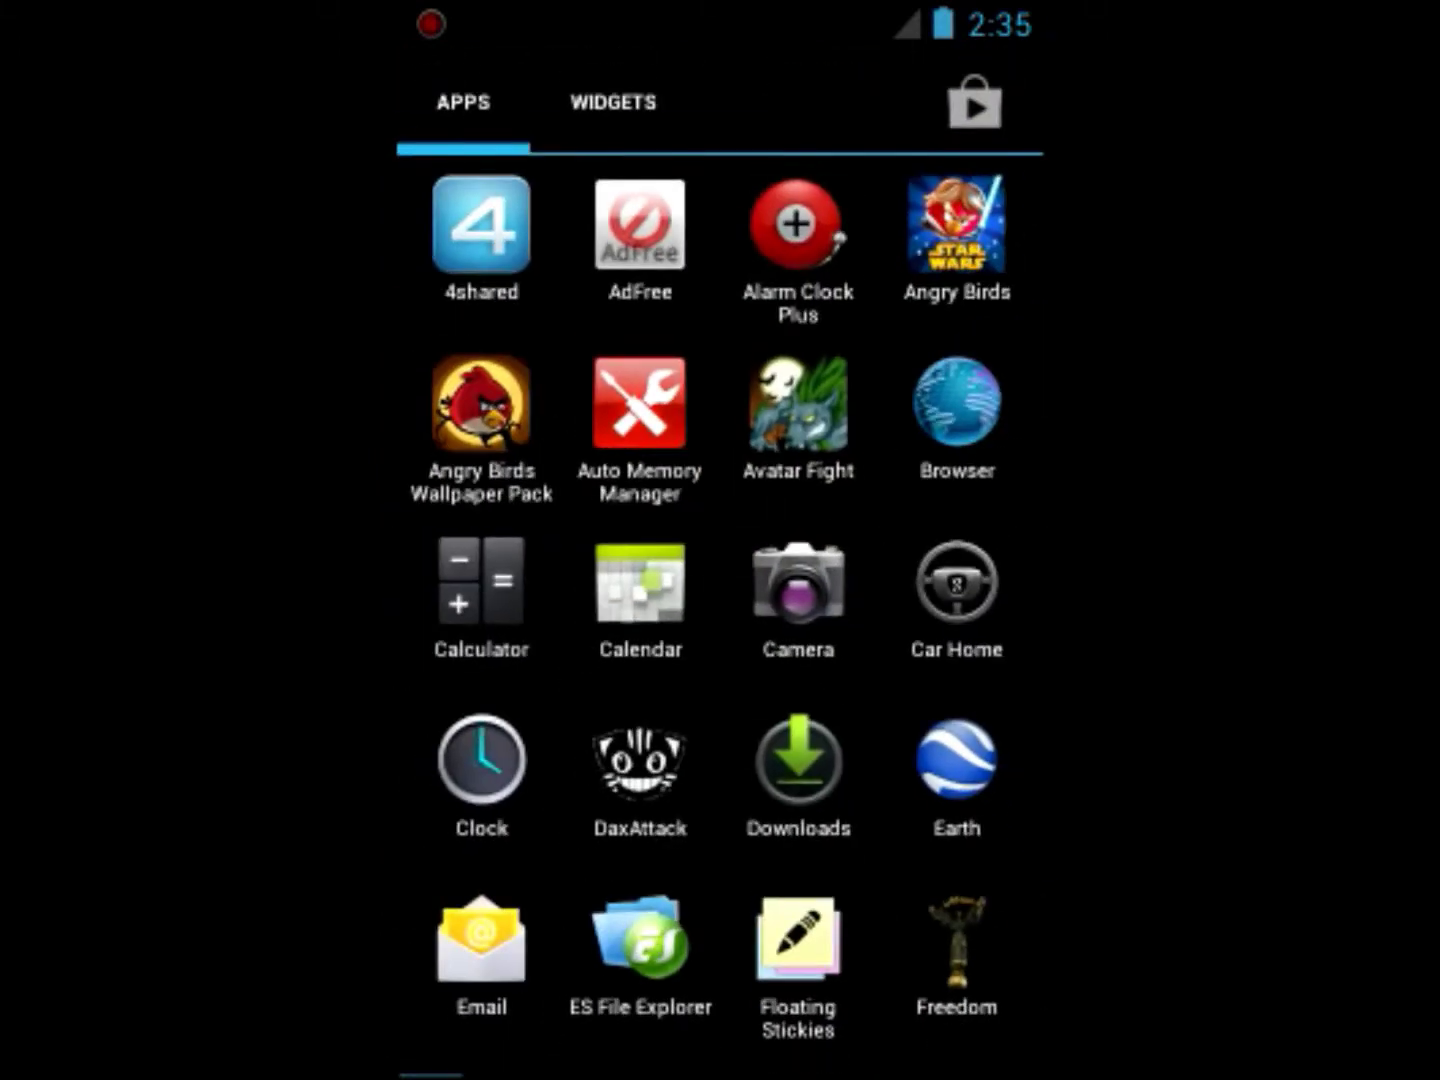
scroll(720, 616, right, 1)
click(478, 399)
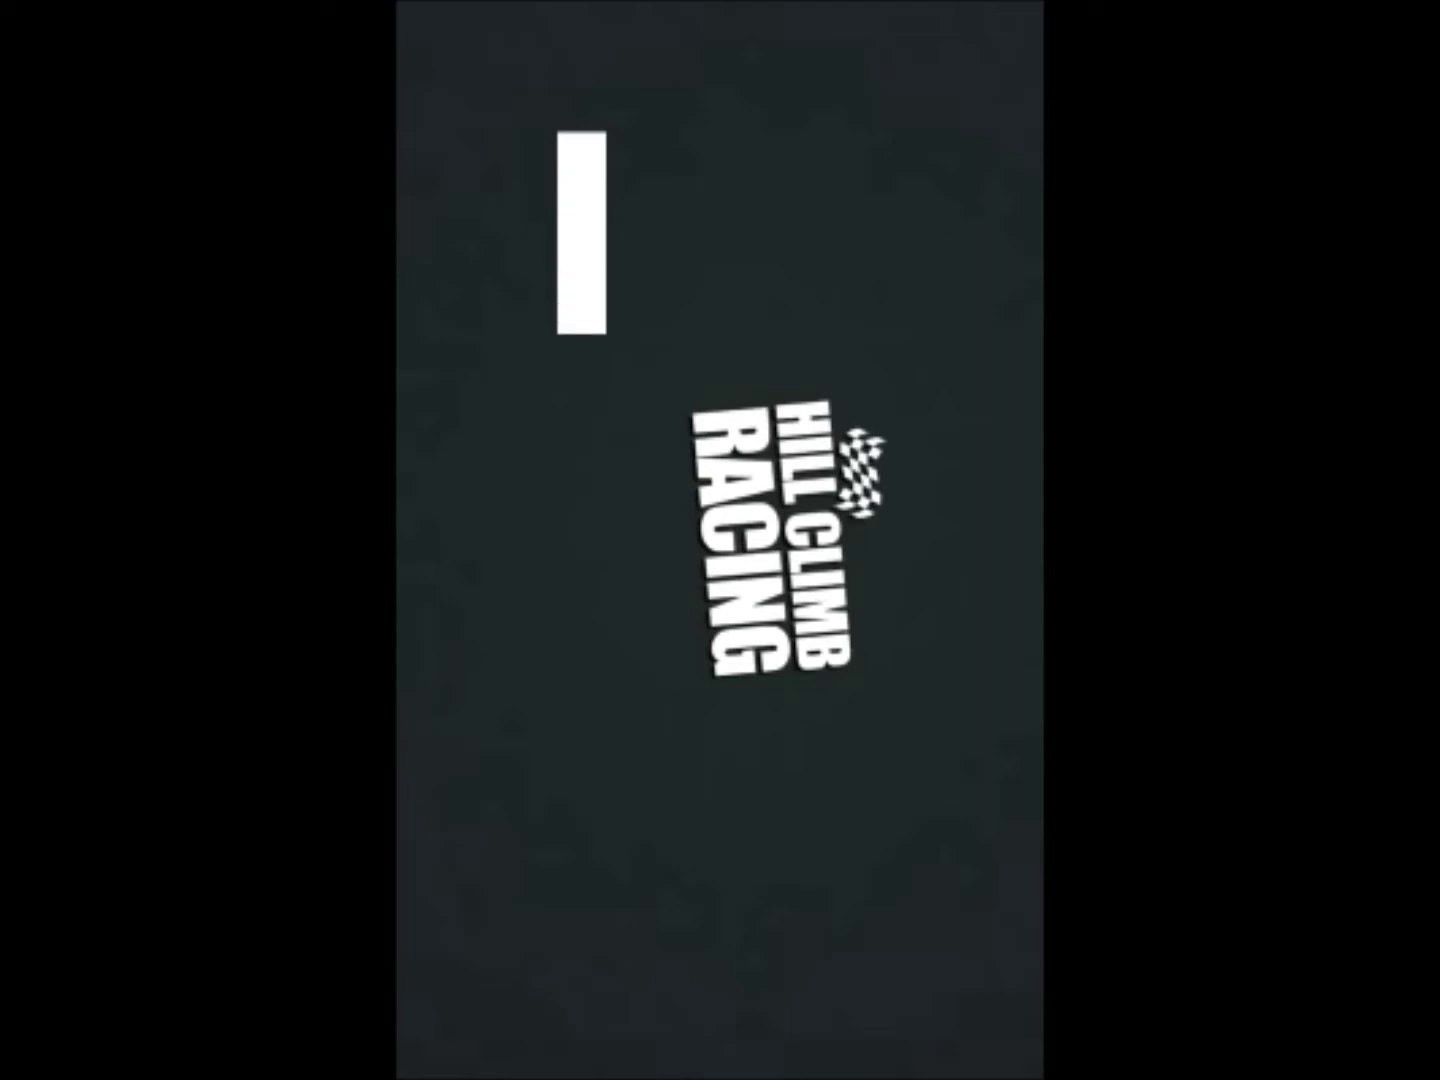
Lower the phone's media volume to about 40 percent while the game is open
key(XF86AudioLowerVolume)
key(XF86AudioLowerVolume)
key(XF86AudioLowerVolume)
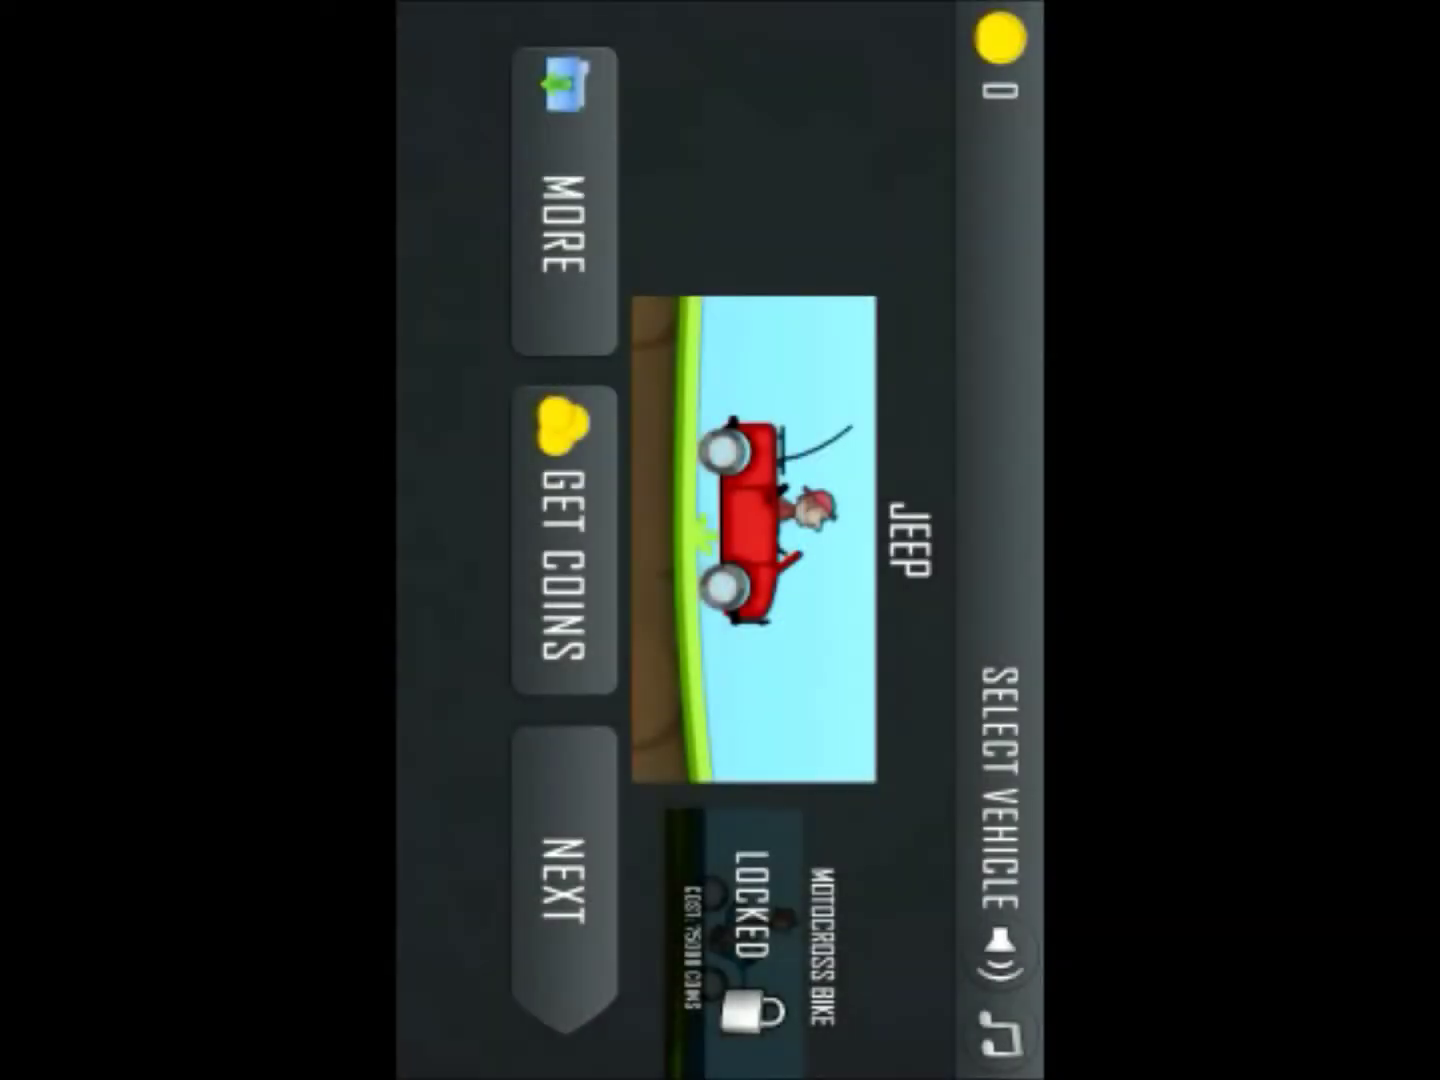
key(XF86AudioLowerVolume)
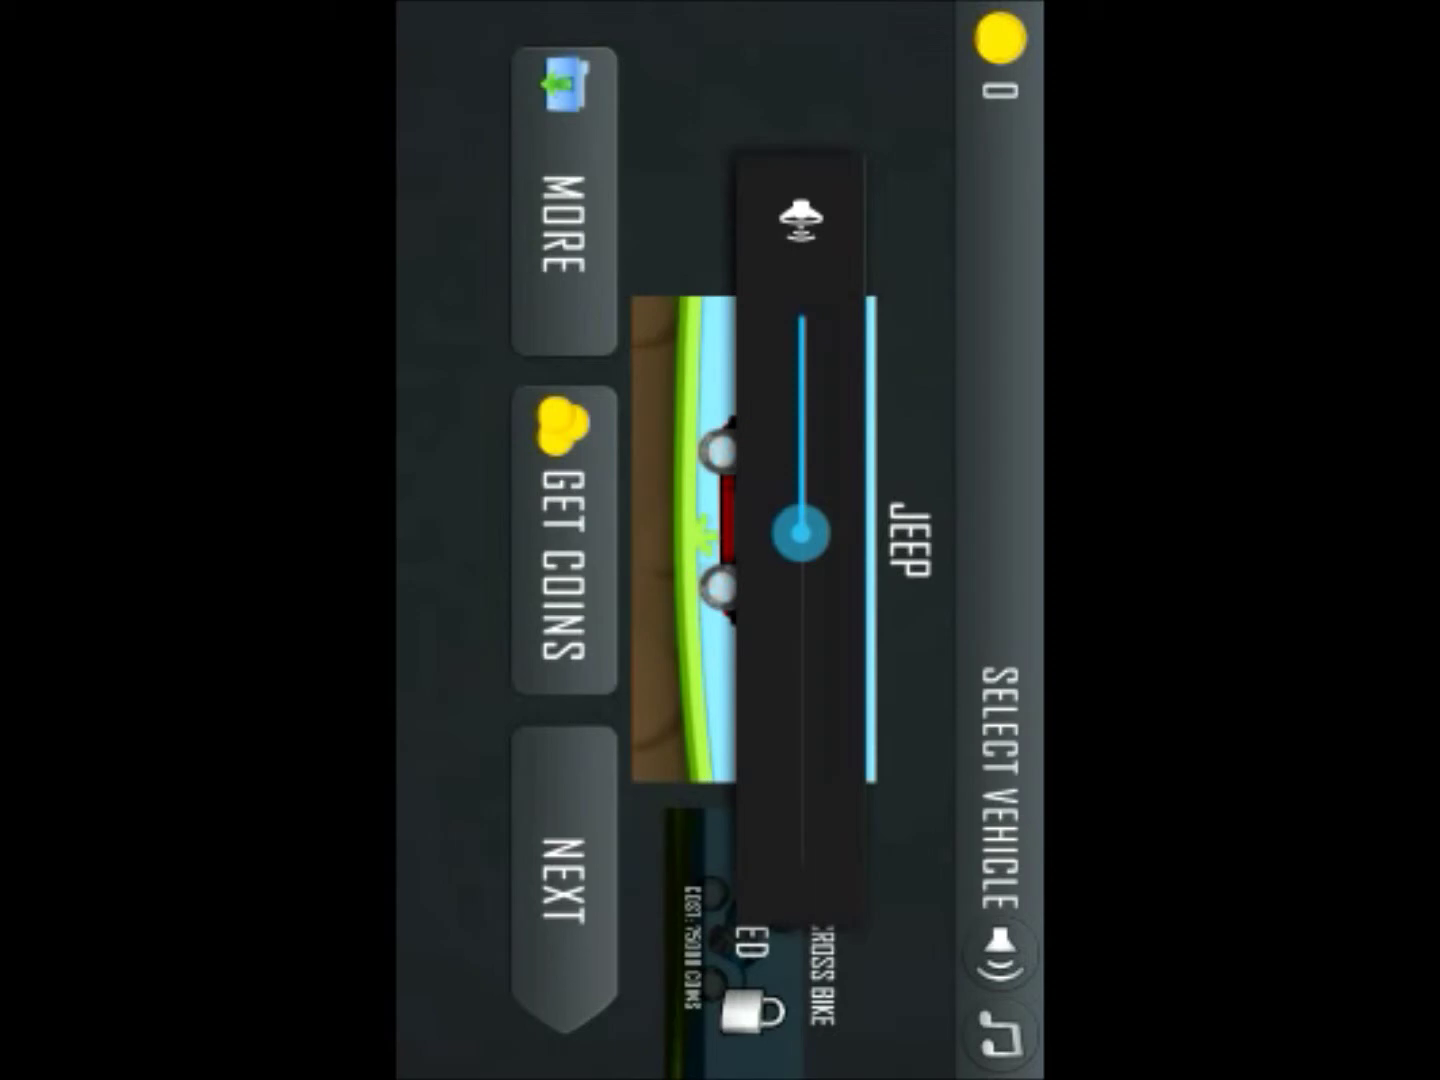
Start a race with the Jeep on the Countryside stage, level 1, and drive by holding the gas
click(564, 880)
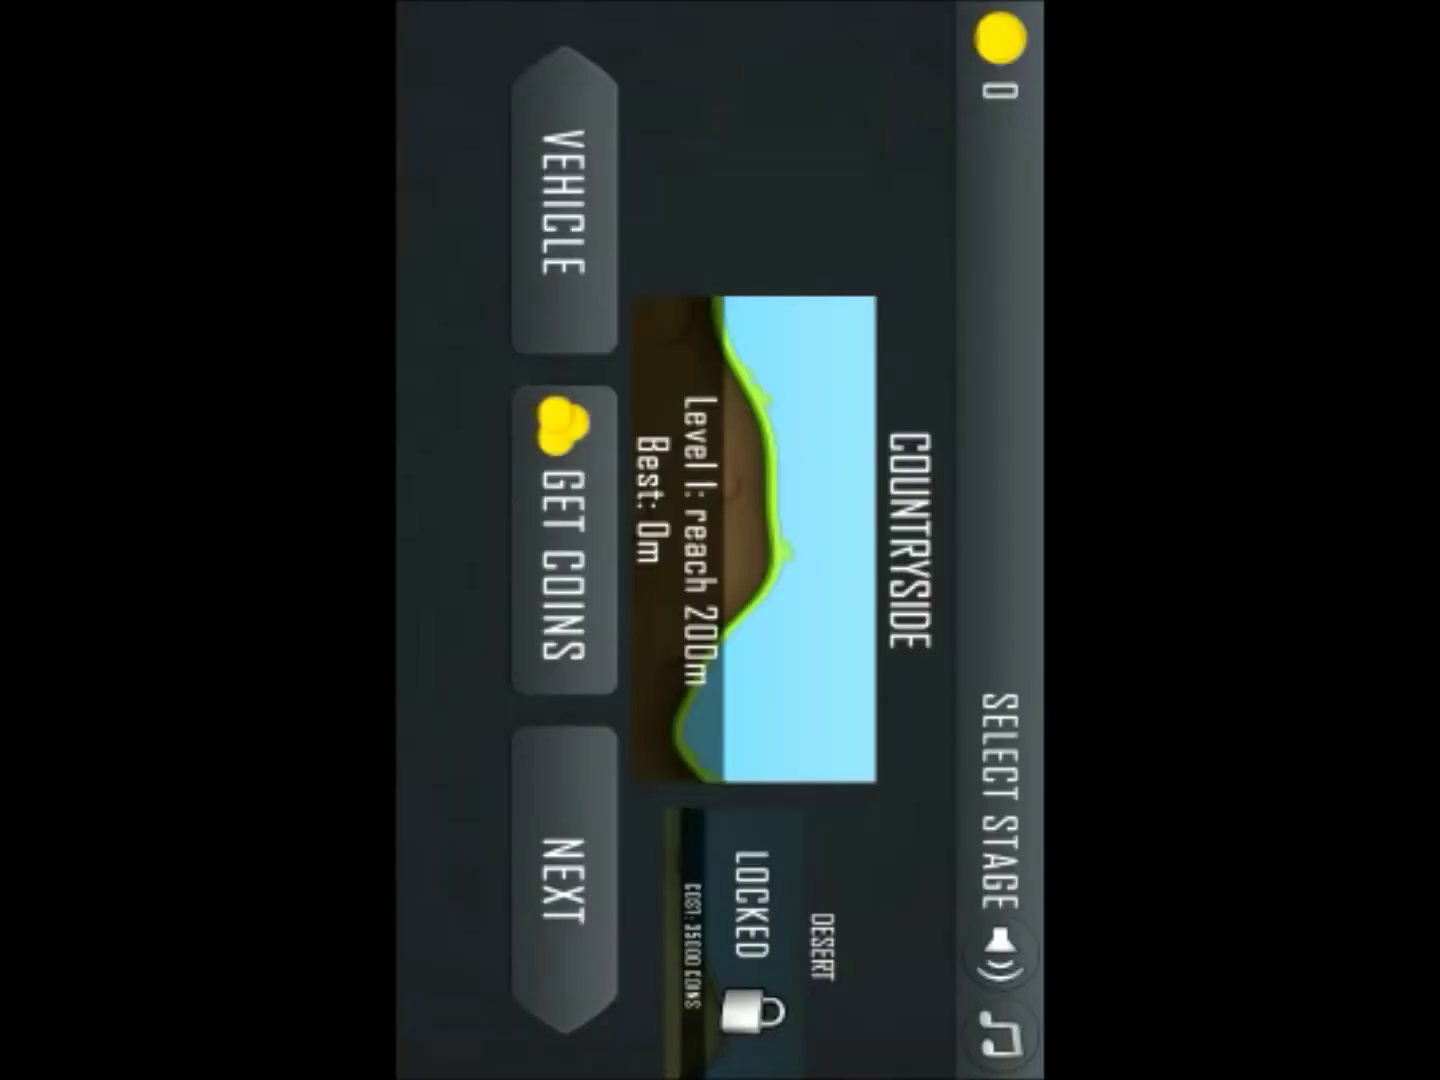
click(564, 880)
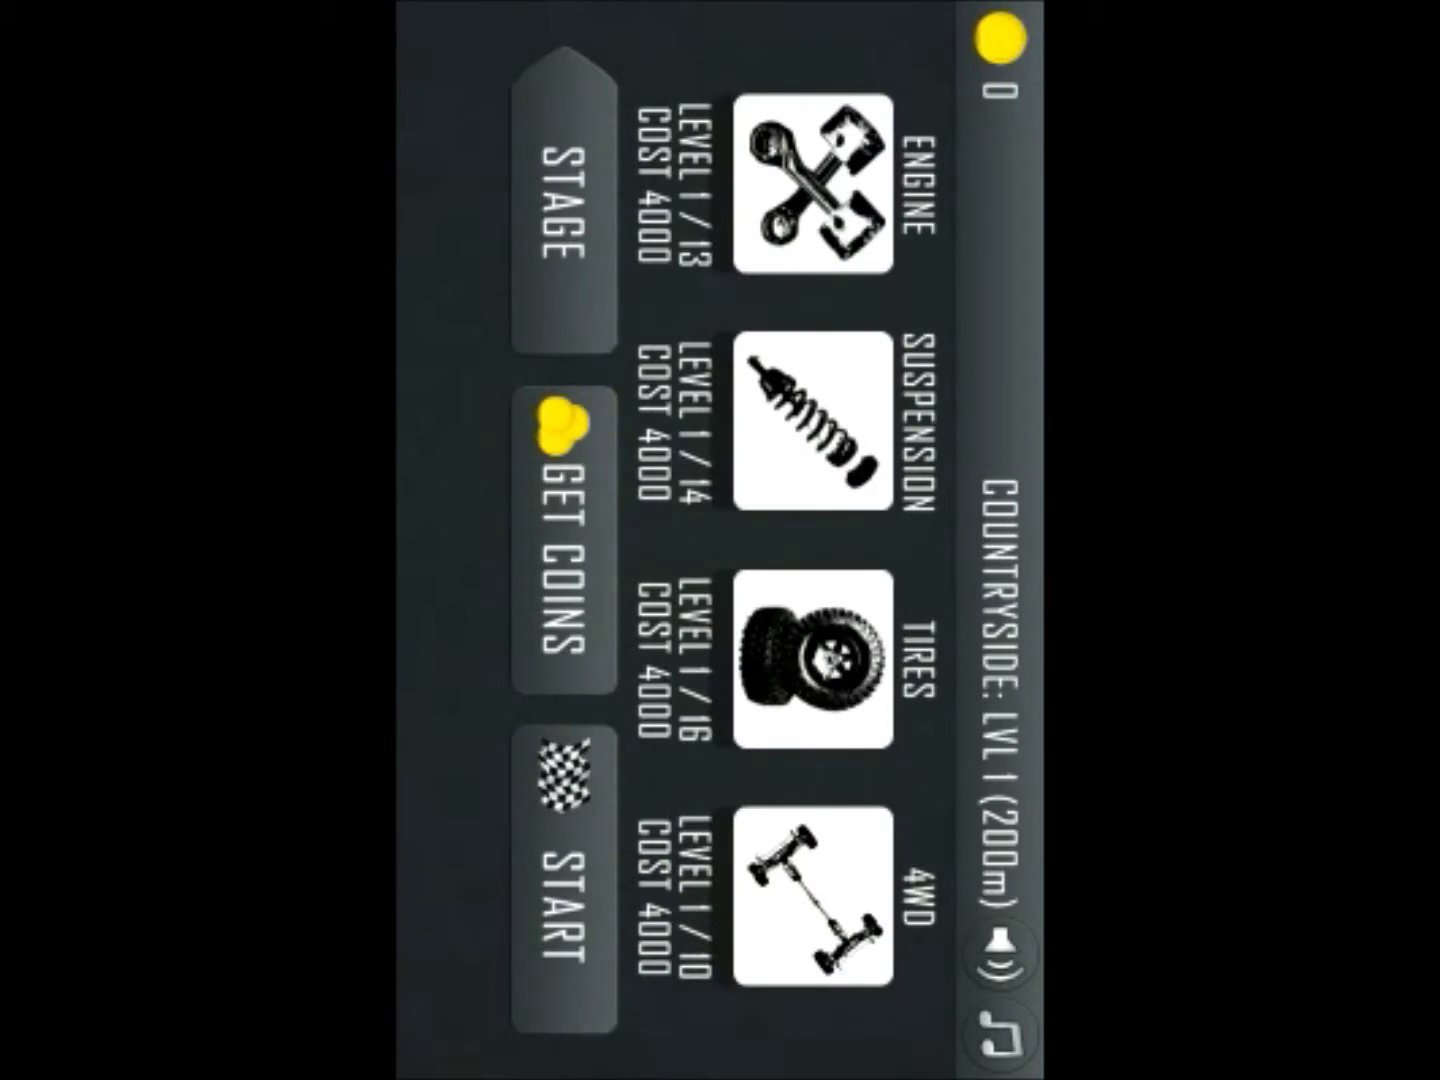
click(564, 880)
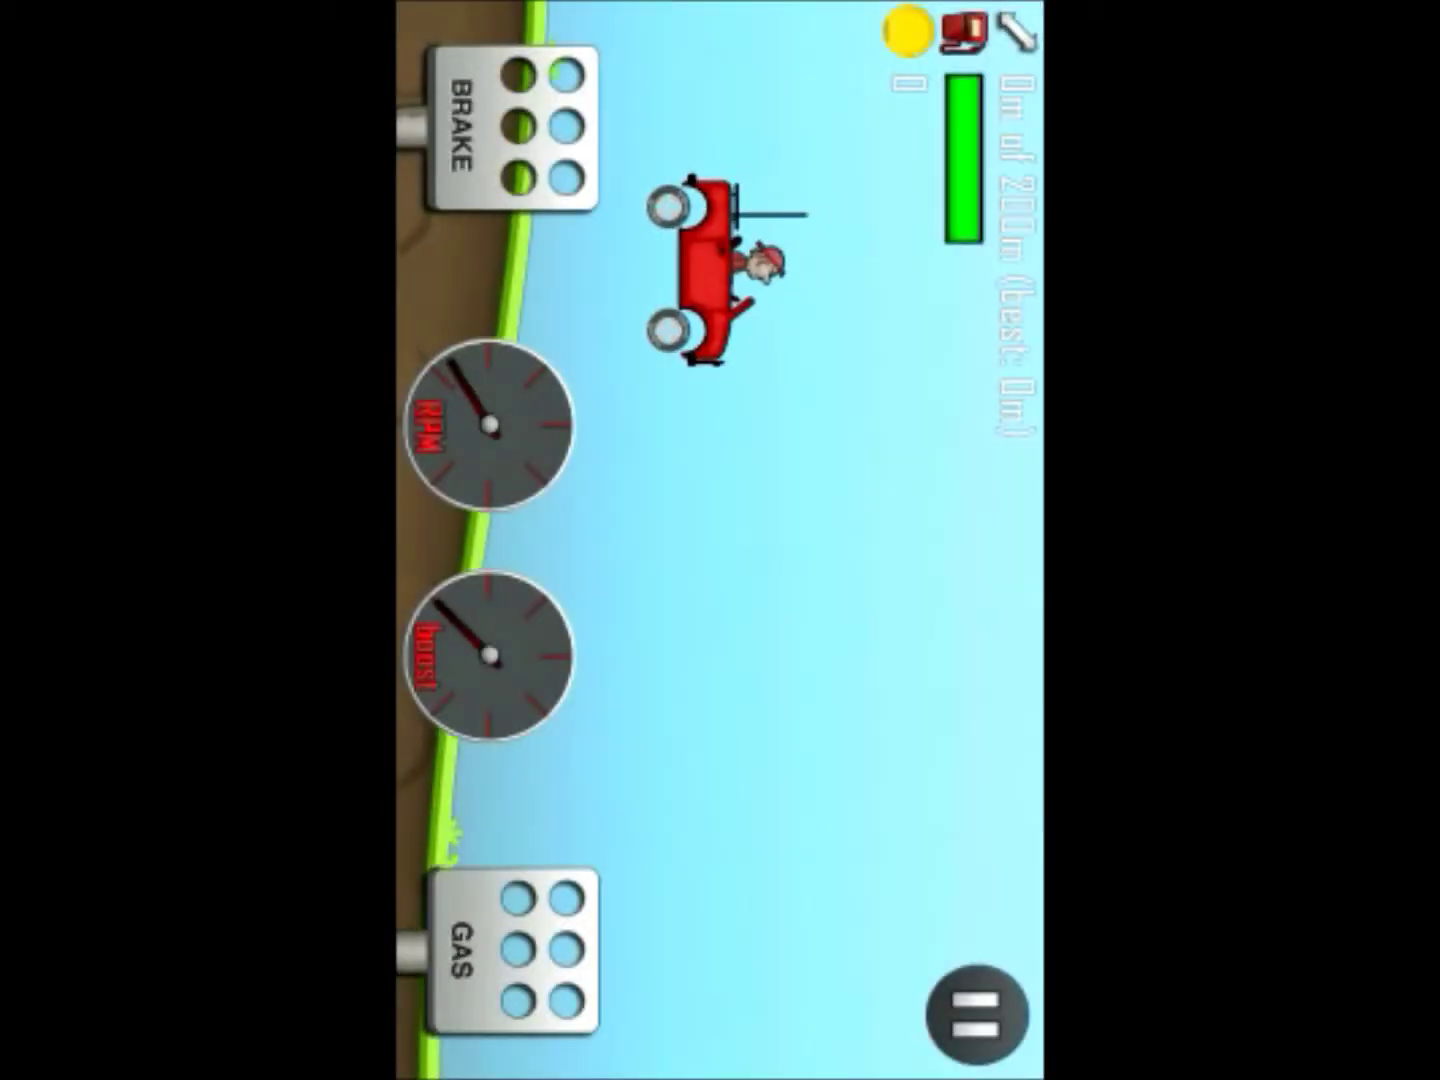
drag(485, 960, 522, 967)
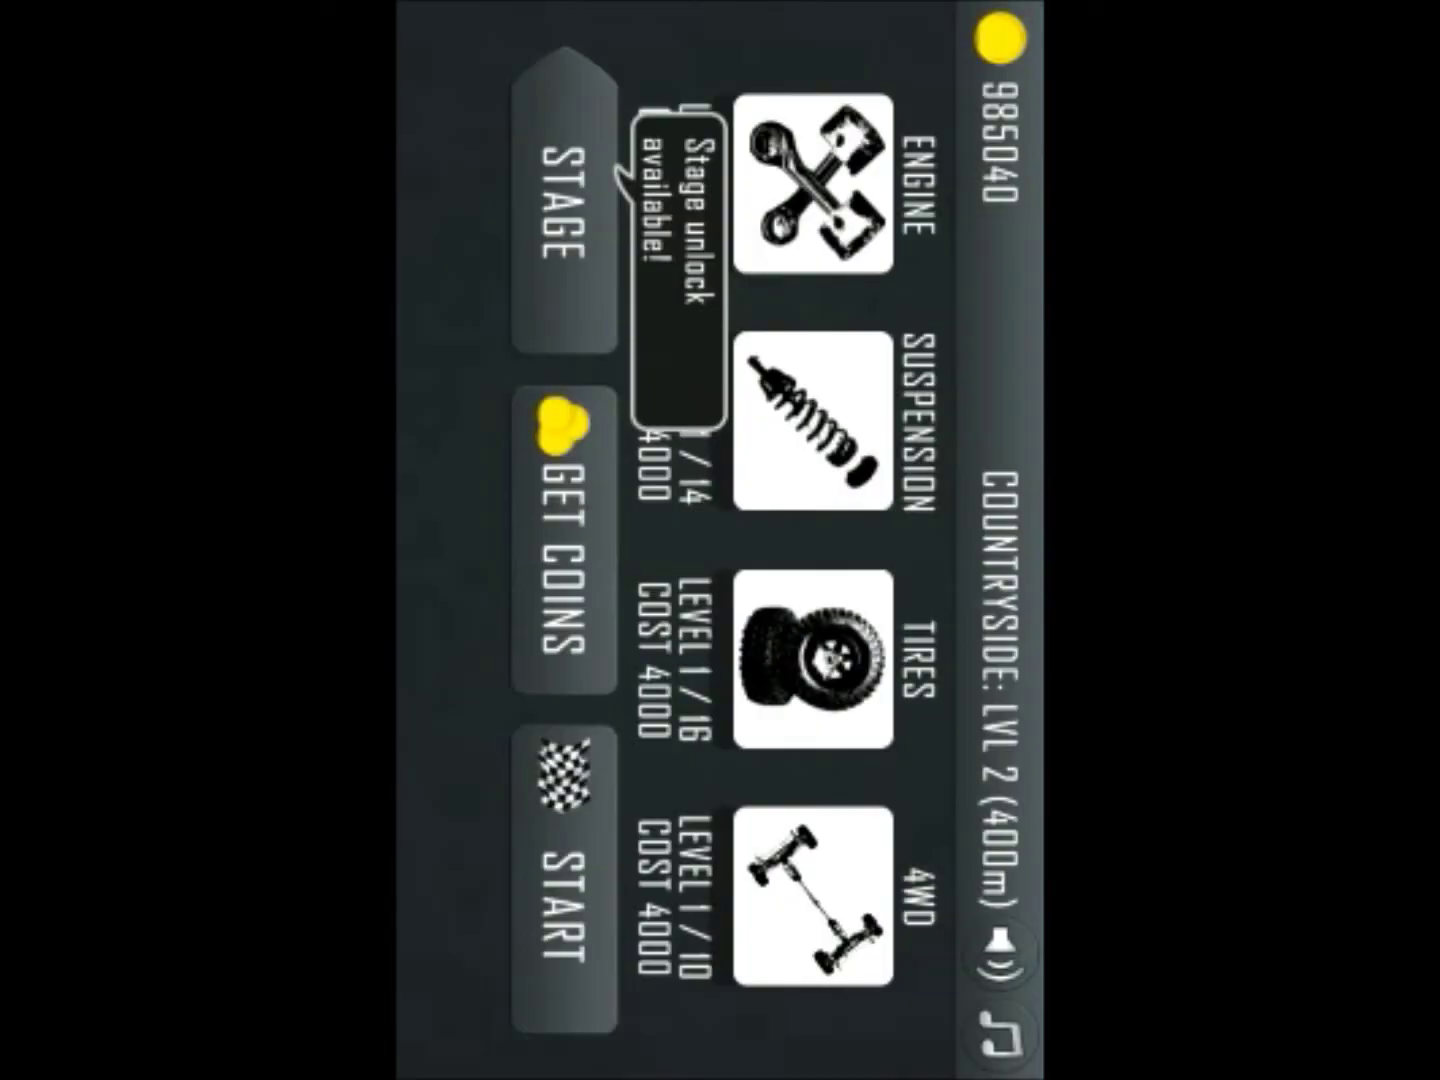
Buy the Jeep's engine upgrade for 4000 coins
click(813, 184)
click(563, 321)
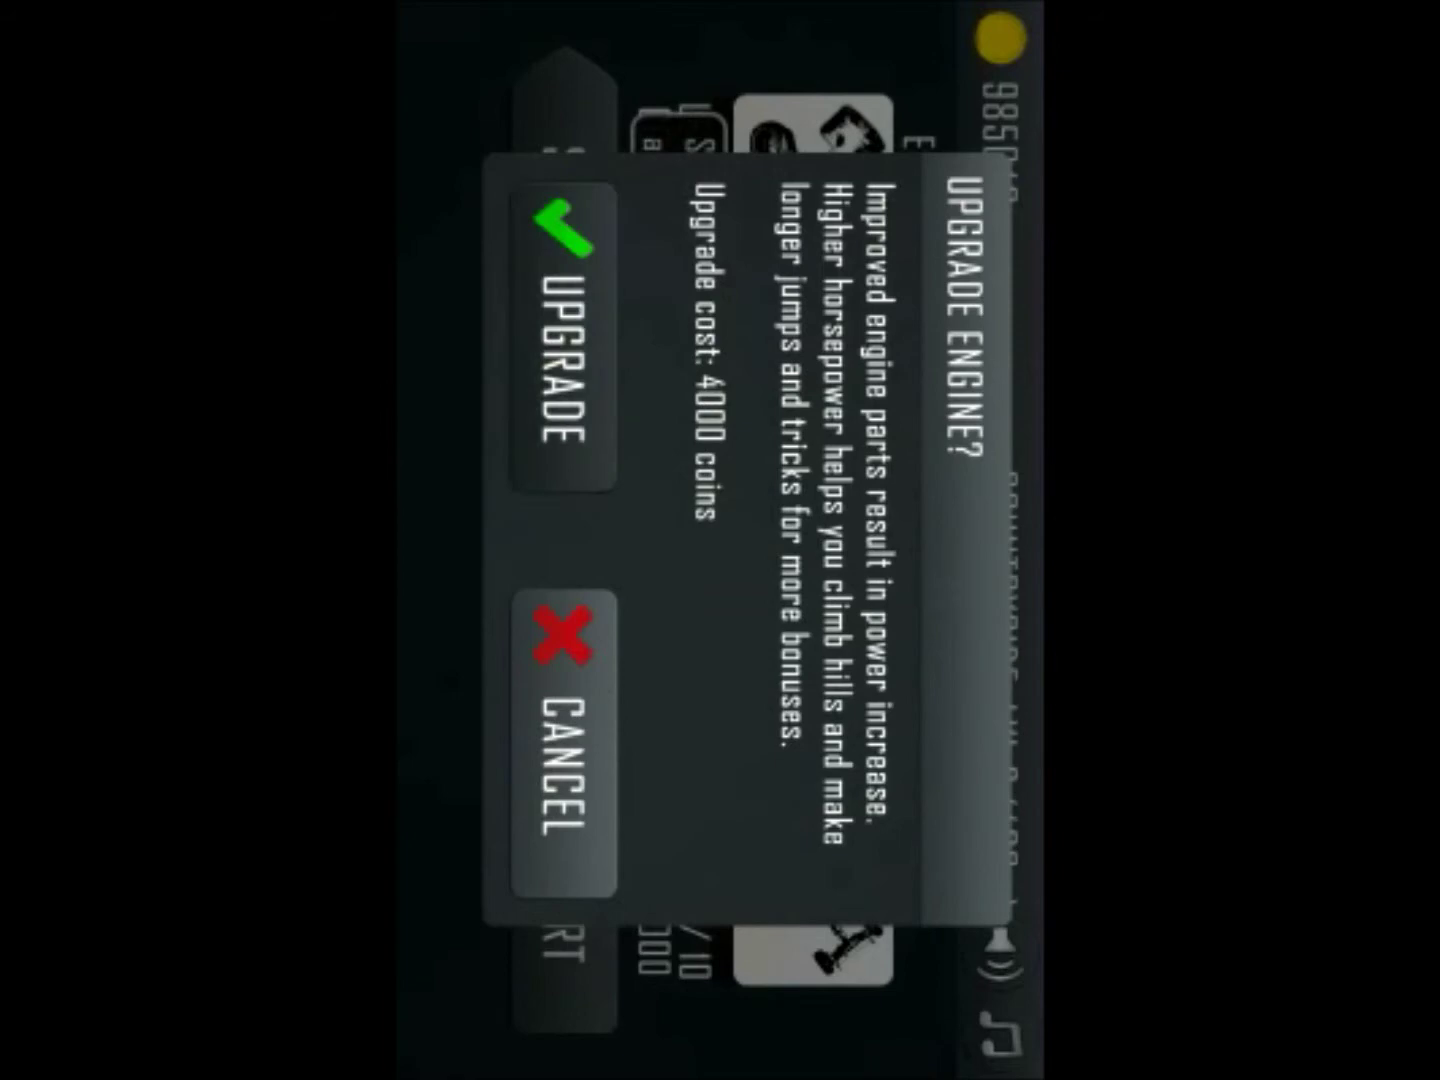